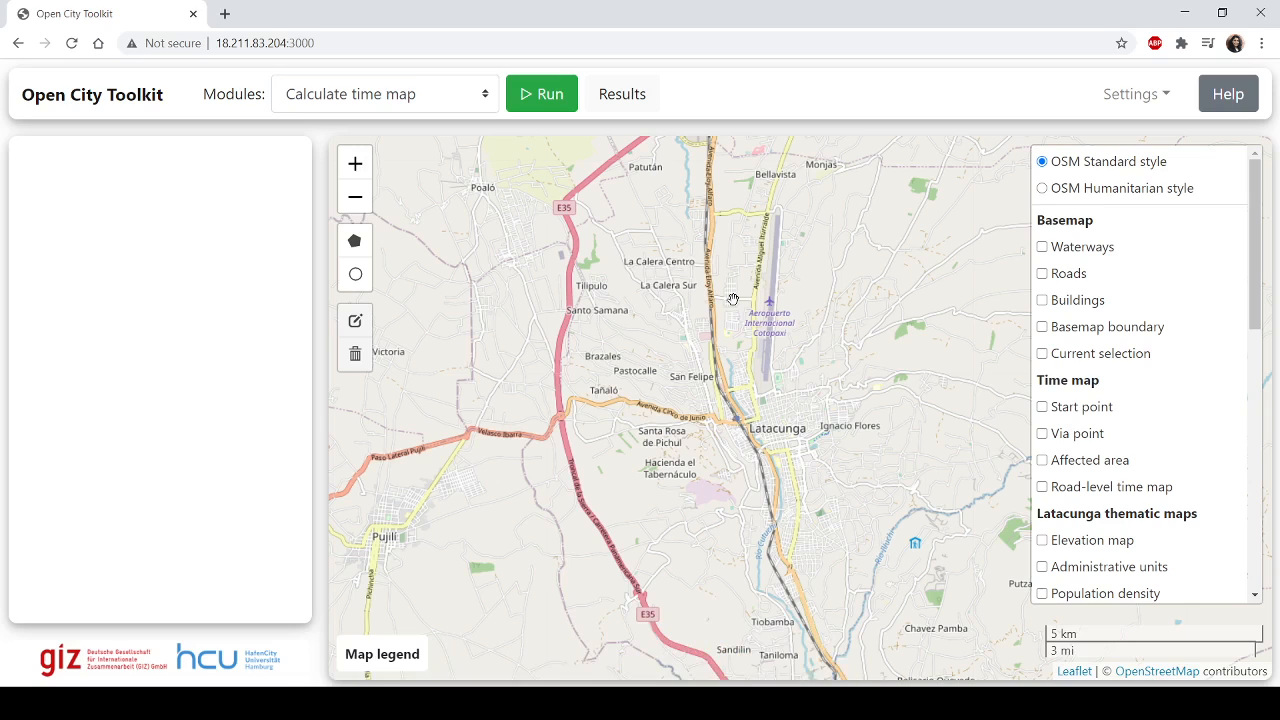
Step: Choose the Query area module and run it
{"action": "left_click", "coordinate": [415, 97]}
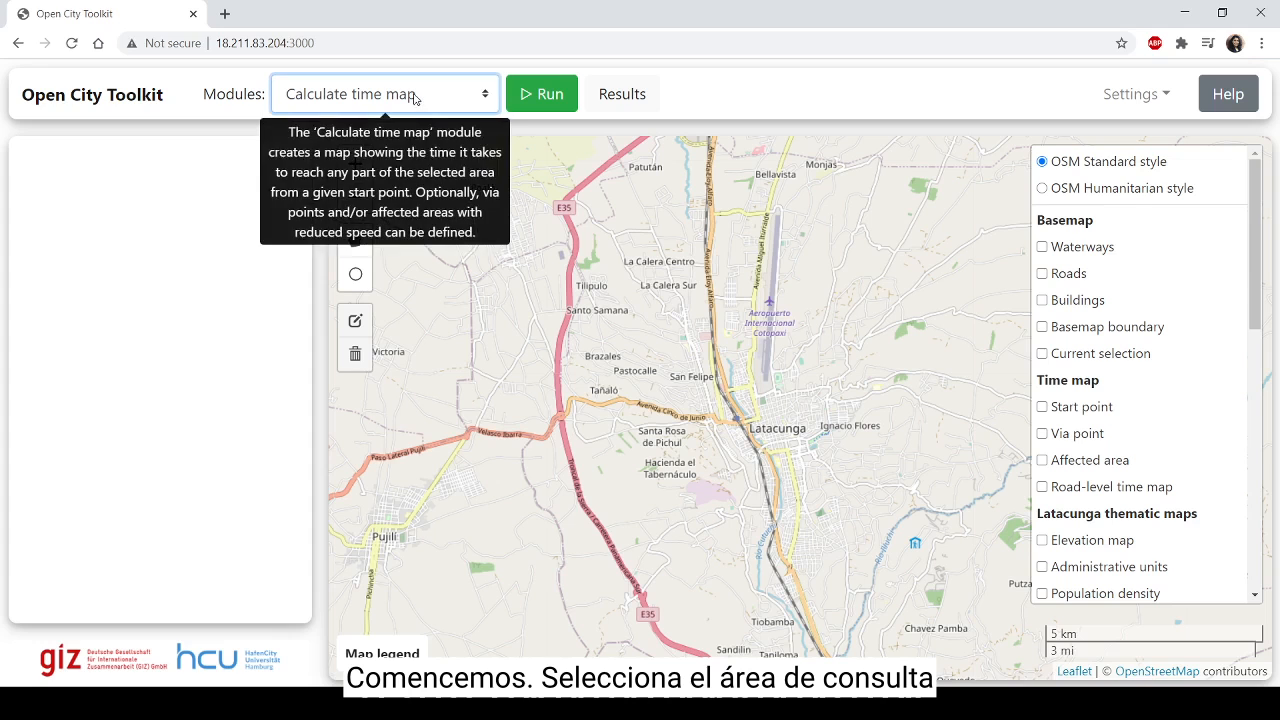
{"action": "left_click", "coordinate": [391, 154]}
{"action": "left_click", "coordinate": [568, 104]}
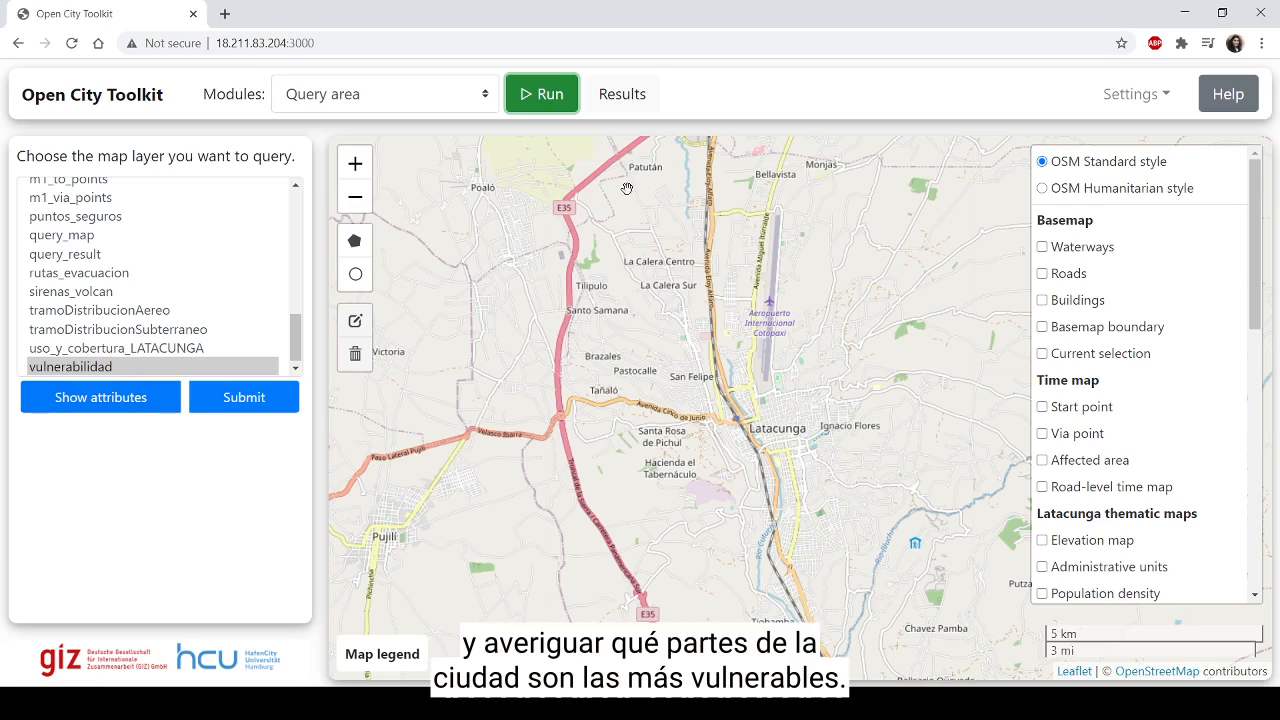
Step: Review the attribute table description of the vulnerabilidad layer down to the vulnerabil column, and close it
{"action": "left_click", "coordinate": [138, 368]}
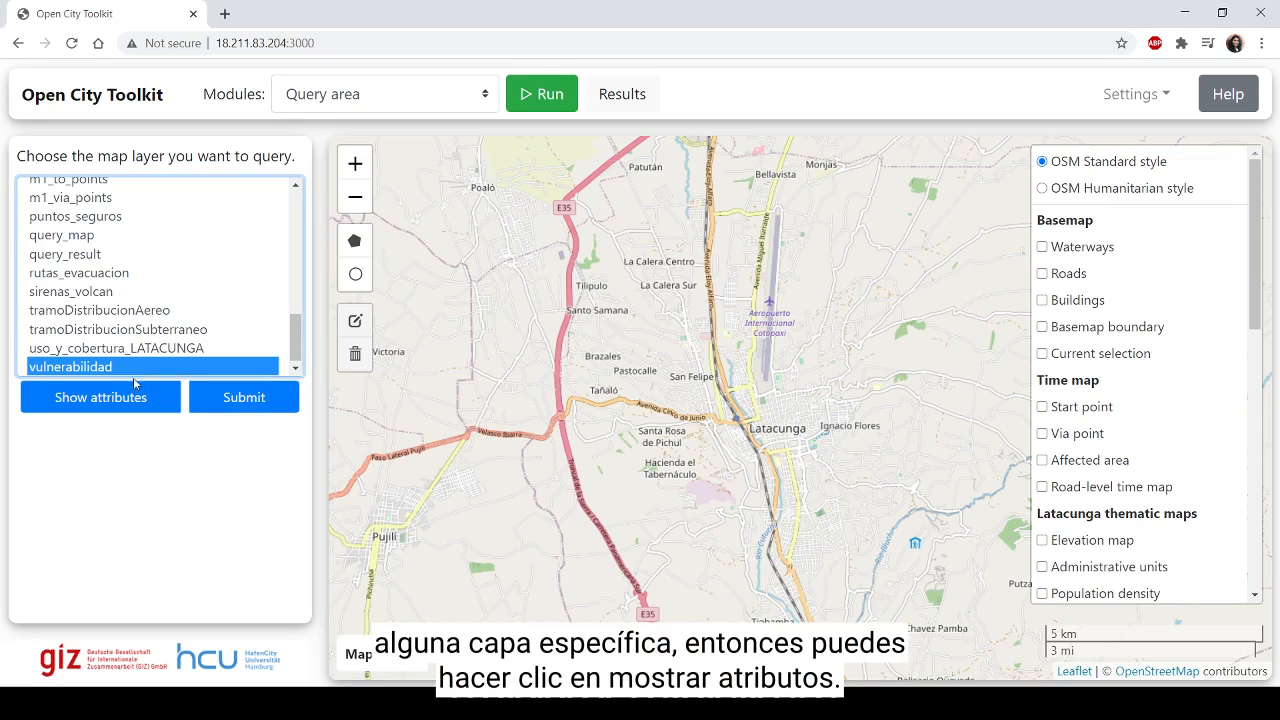
{"action": "left_click", "coordinate": [126, 403]}
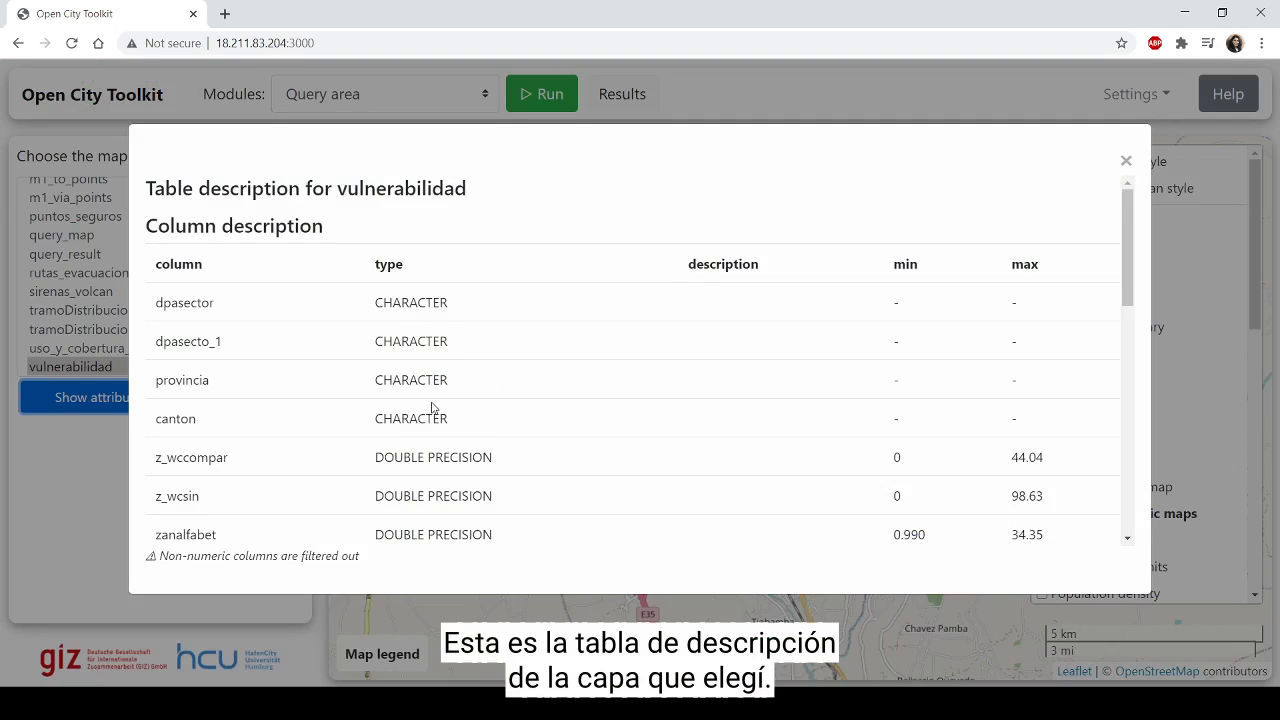
{"action": "scroll", "coordinate": [193, 400], "scroll_direction": "down", "scroll_amount": 6}
{"action": "scroll", "coordinate": [193, 397], "scroll_direction": "down", "scroll_amount": 2}
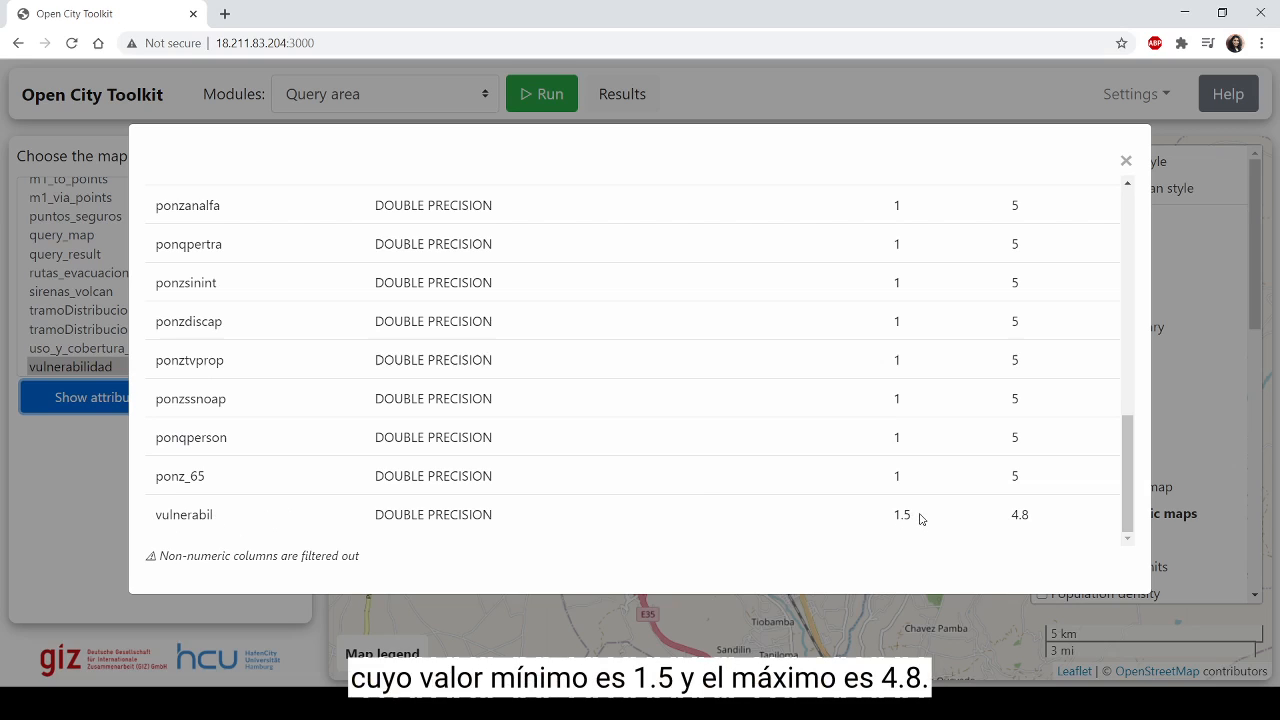
{"action": "left_click", "coordinate": [1126, 164]}
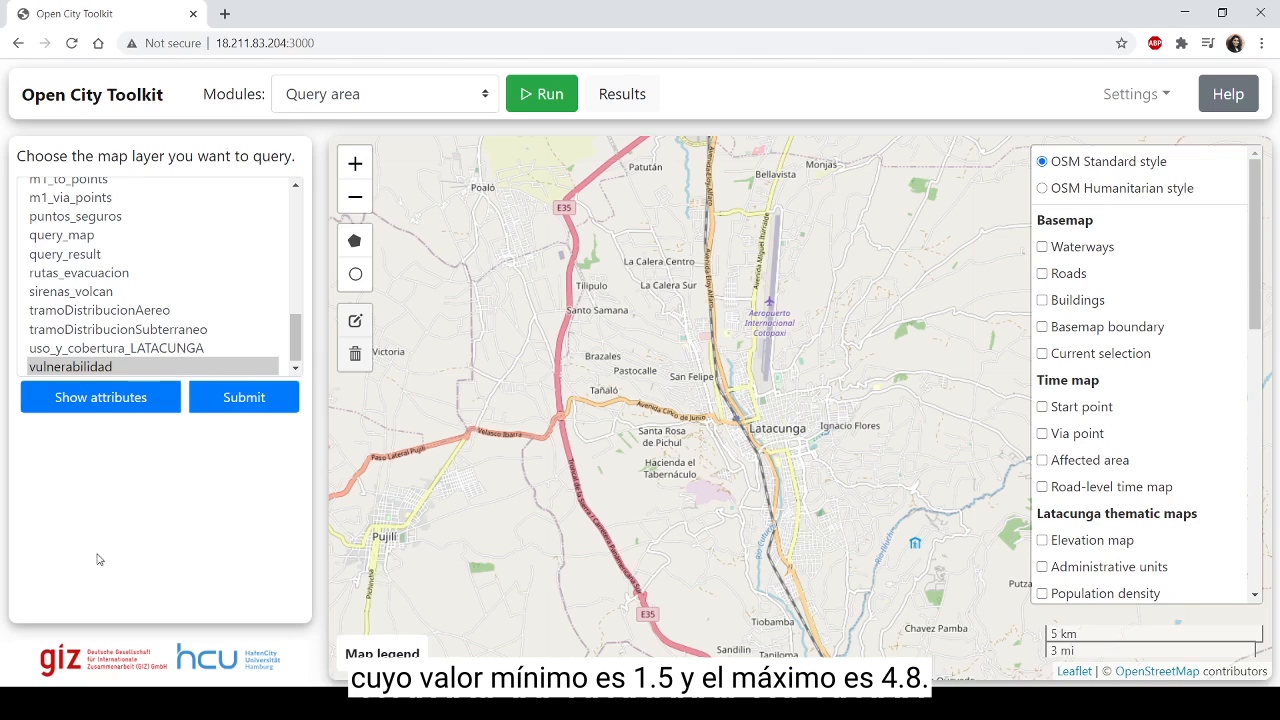
Step: Submit vulnerabilidad as the layer to query and choose vulnerabil as the query attribute
{"action": "left_click", "coordinate": [214, 370]}
{"action": "left_click", "coordinate": [246, 410]}
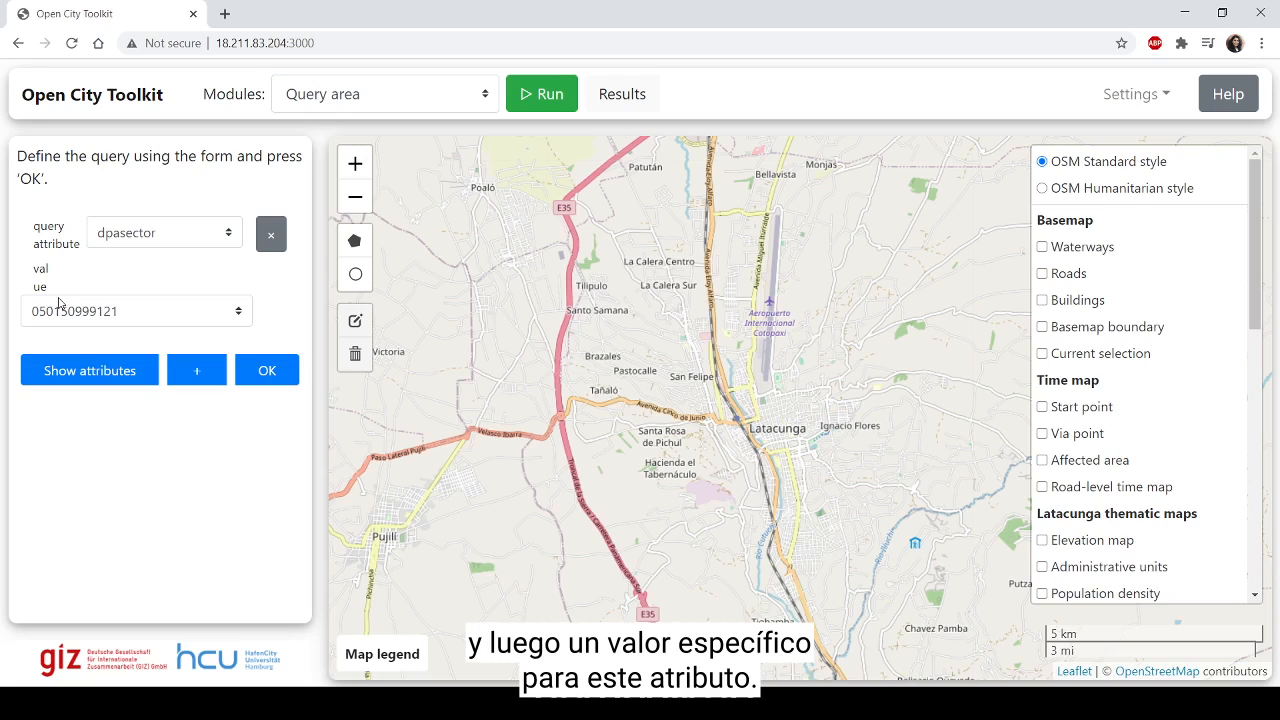
{"action": "left_click", "coordinate": [143, 235]}
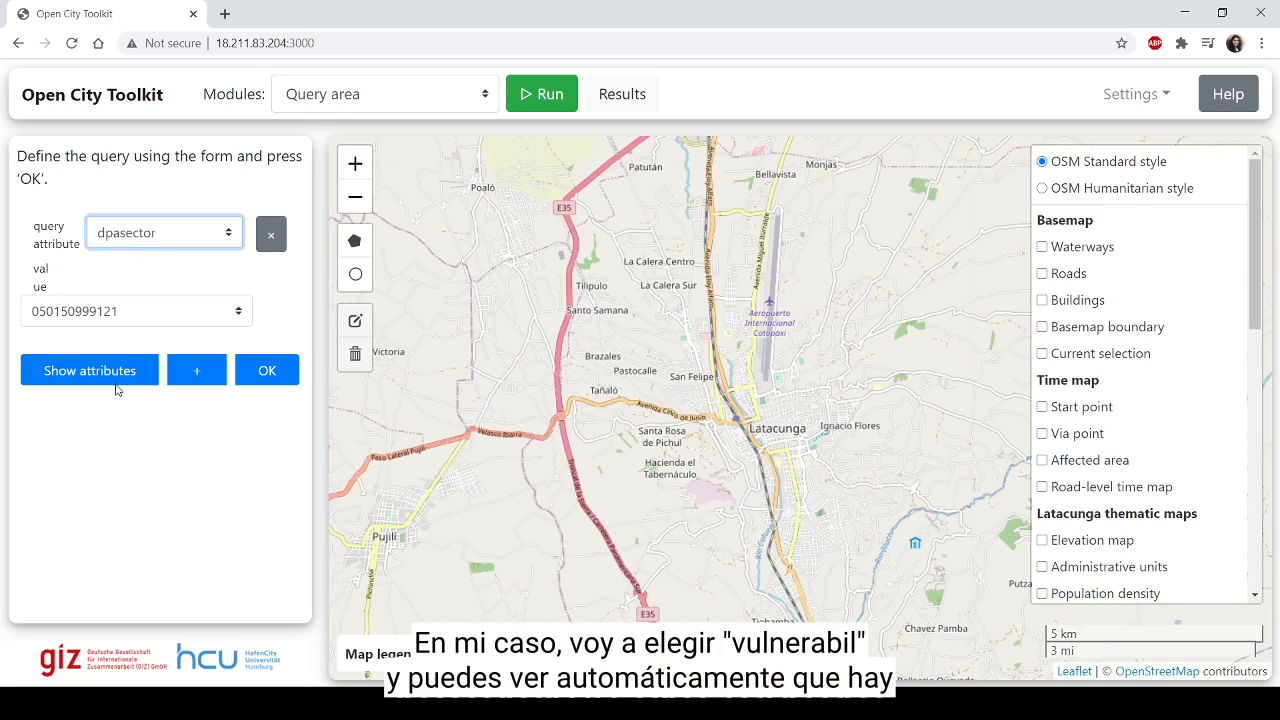
{"action": "left_click", "coordinate": [138, 618]}
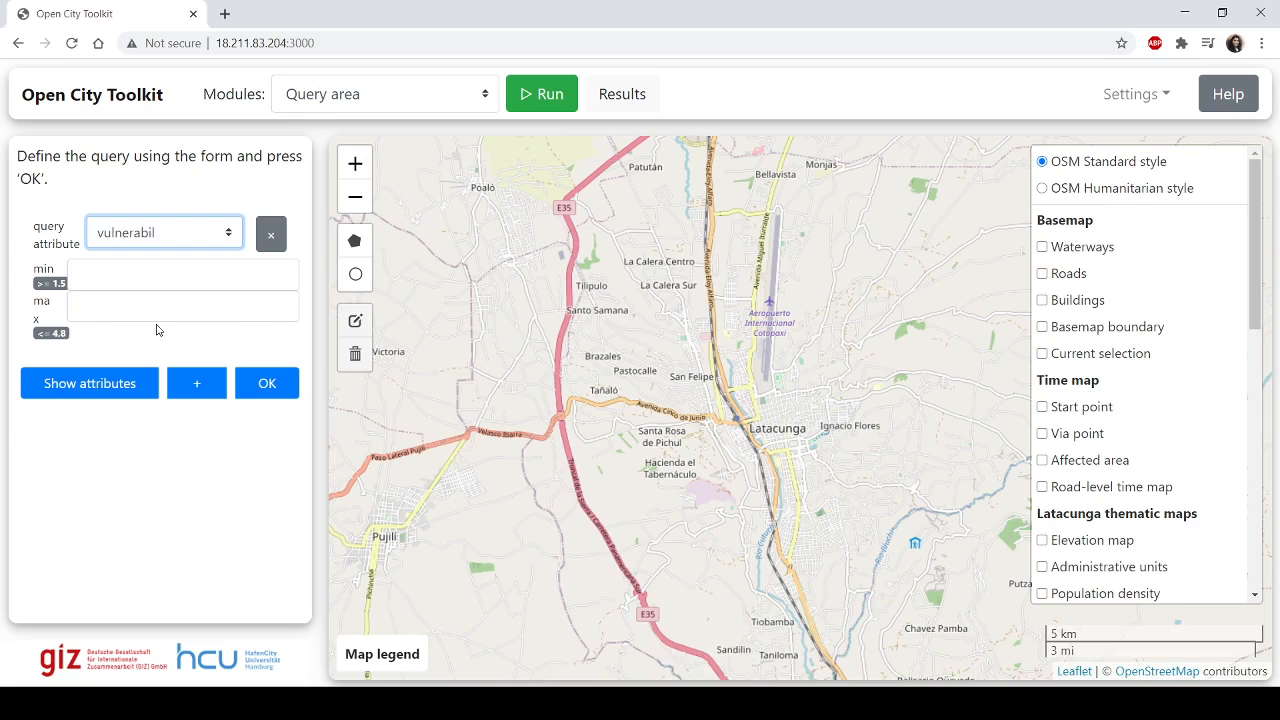
Step: Add a second condition joined with AND, and set the first vulnerabil condition to min 1.5 and max 2.5
{"action": "left_click", "coordinate": [199, 390]}
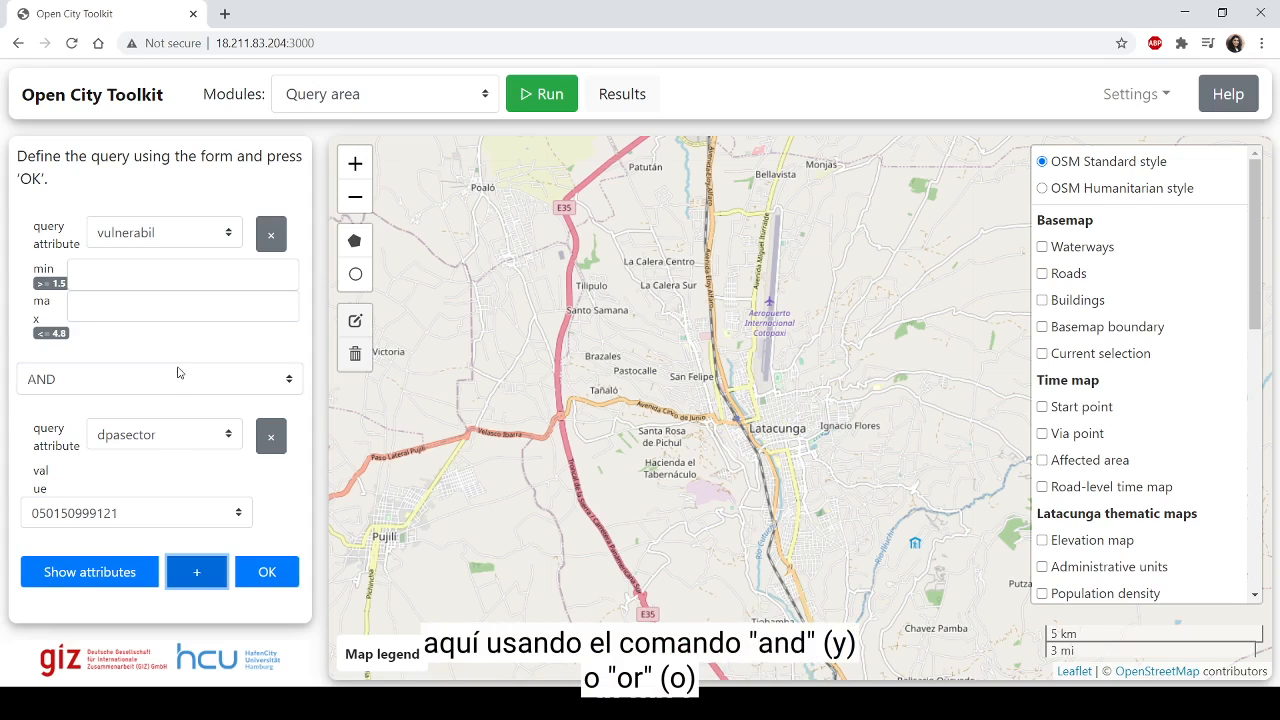
{"action": "left_click", "coordinate": [177, 374]}
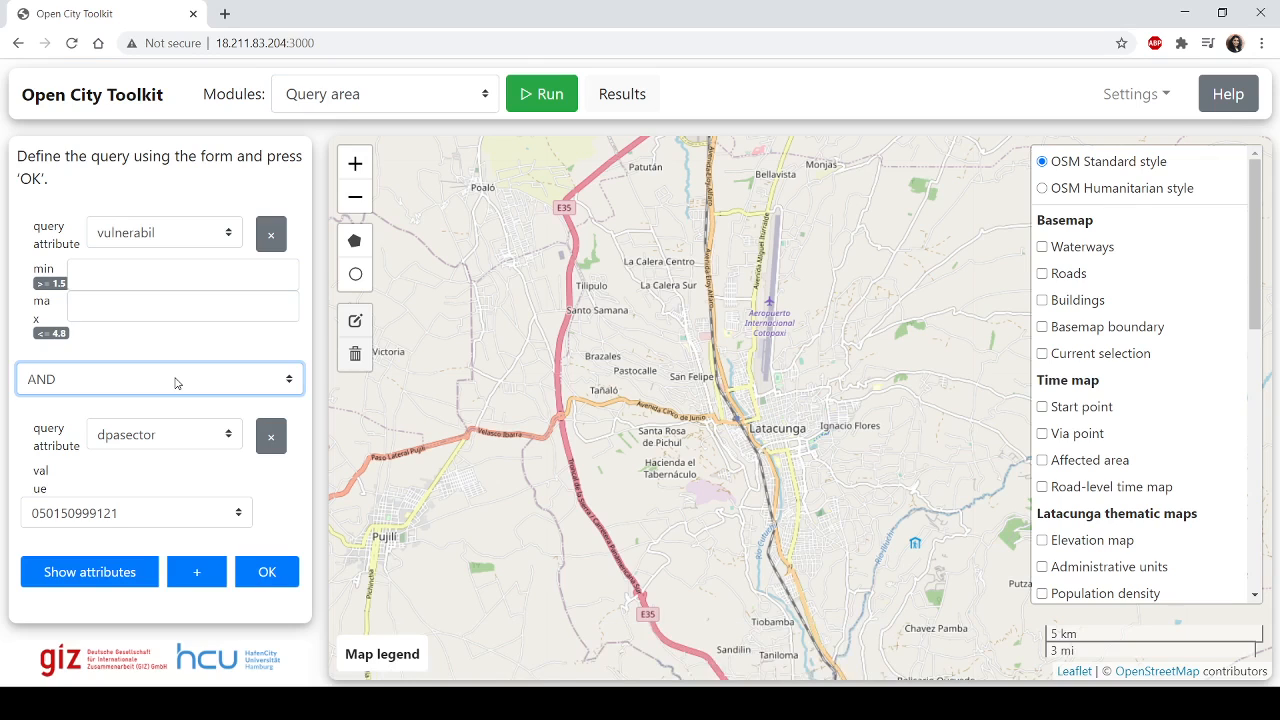
{"action": "left_click", "coordinate": [113, 275]}
{"action": "type", "text": "1.5"}
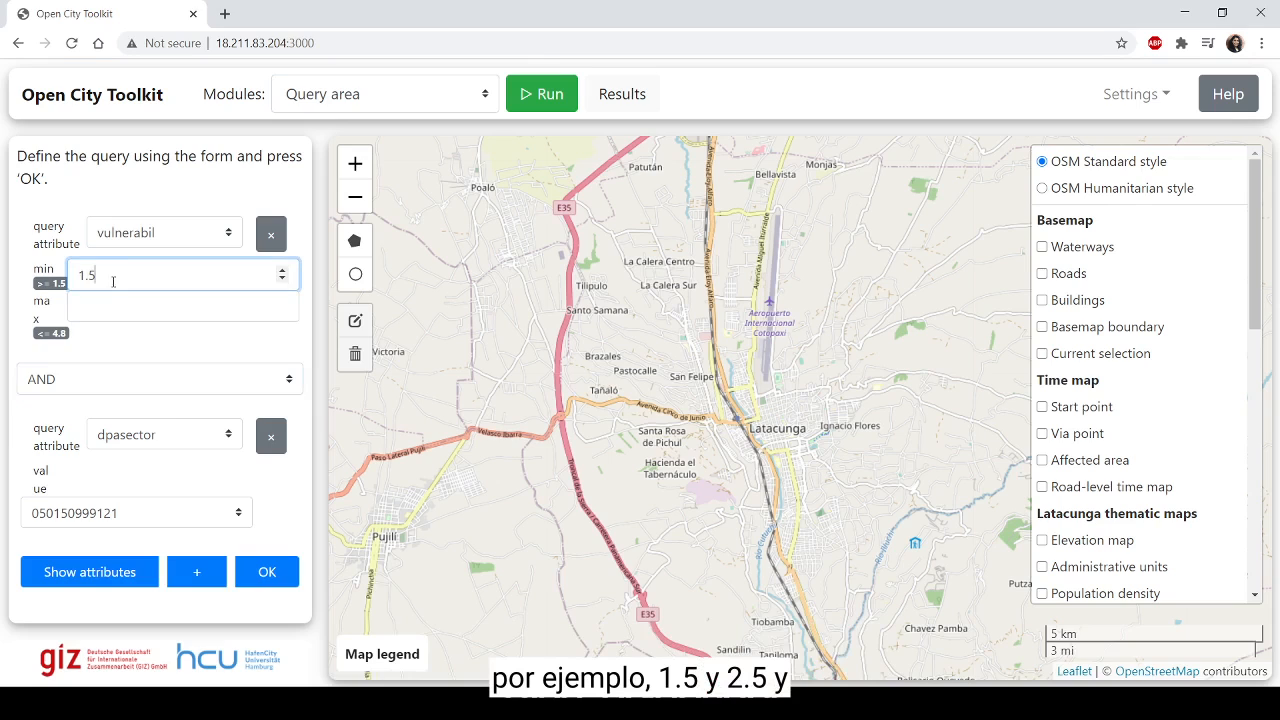
{"action": "left_click", "coordinate": [109, 311]}
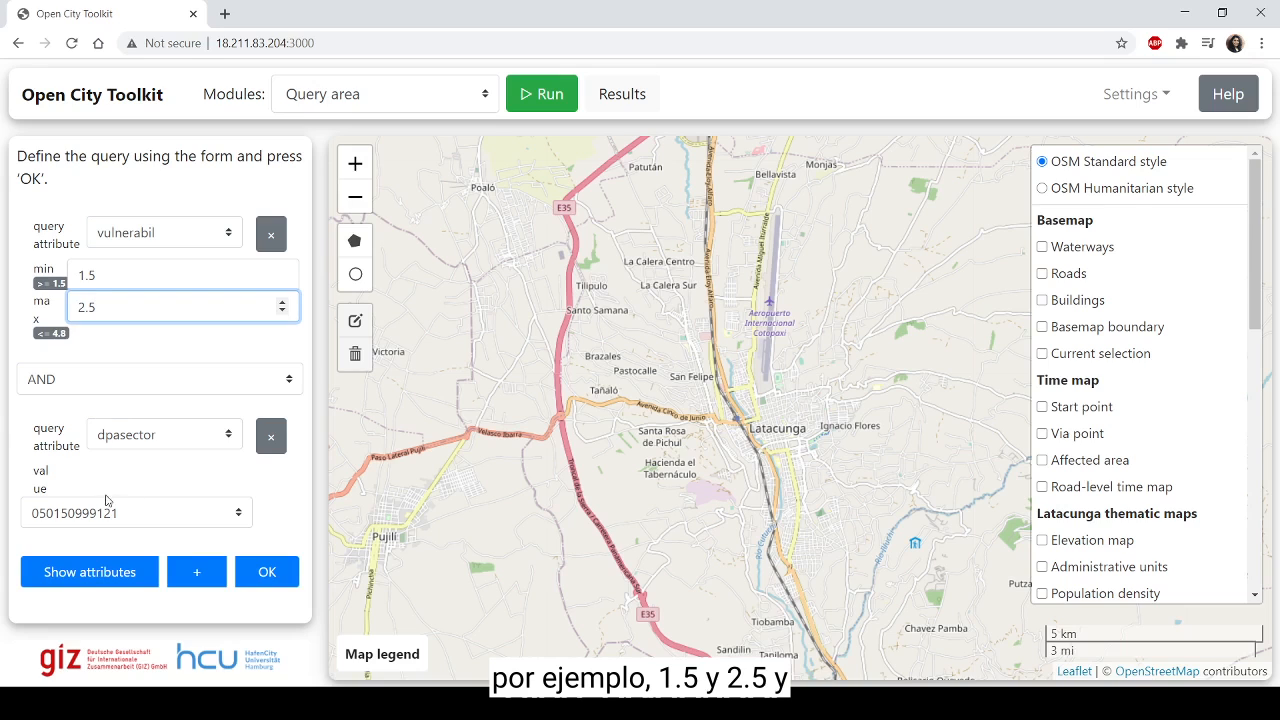
Step: Try a second vulnerabil condition with min 3.8 and max 4.8, and remove that condition from the query
{"action": "left_click", "coordinate": [135, 437]}
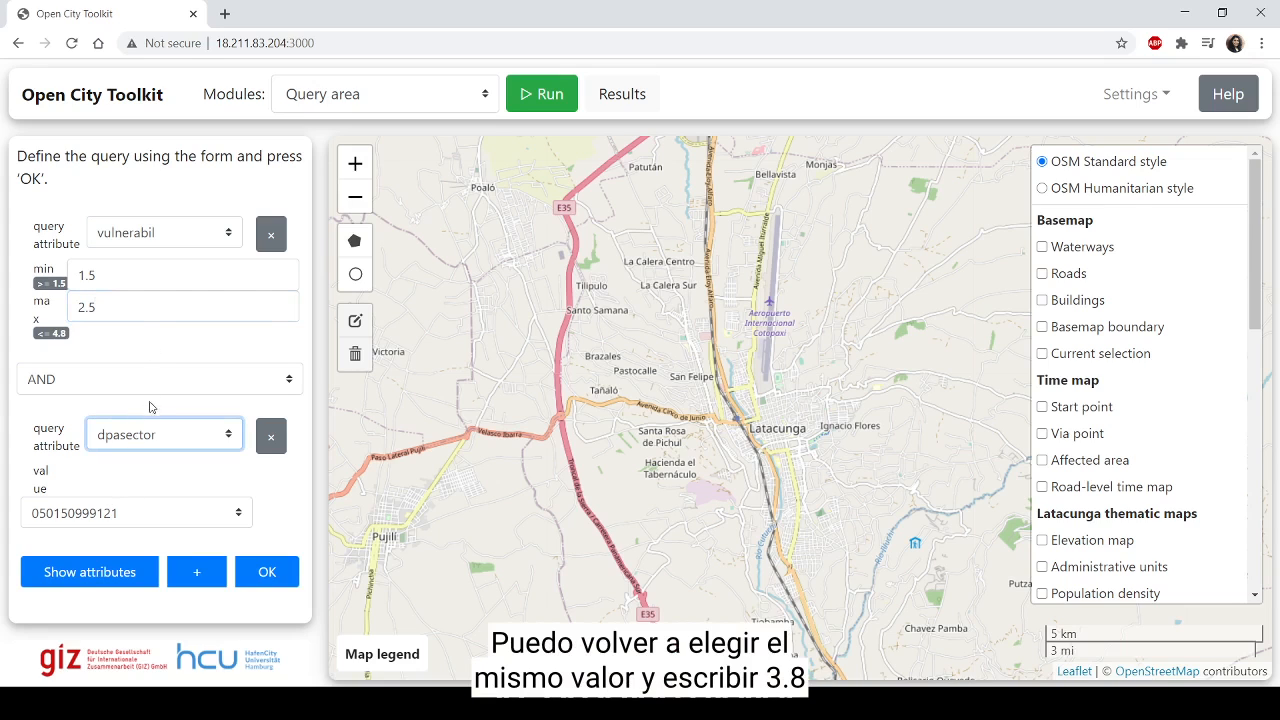
{"action": "left_click", "coordinate": [150, 415]}
{"action": "left_click", "coordinate": [112, 480]}
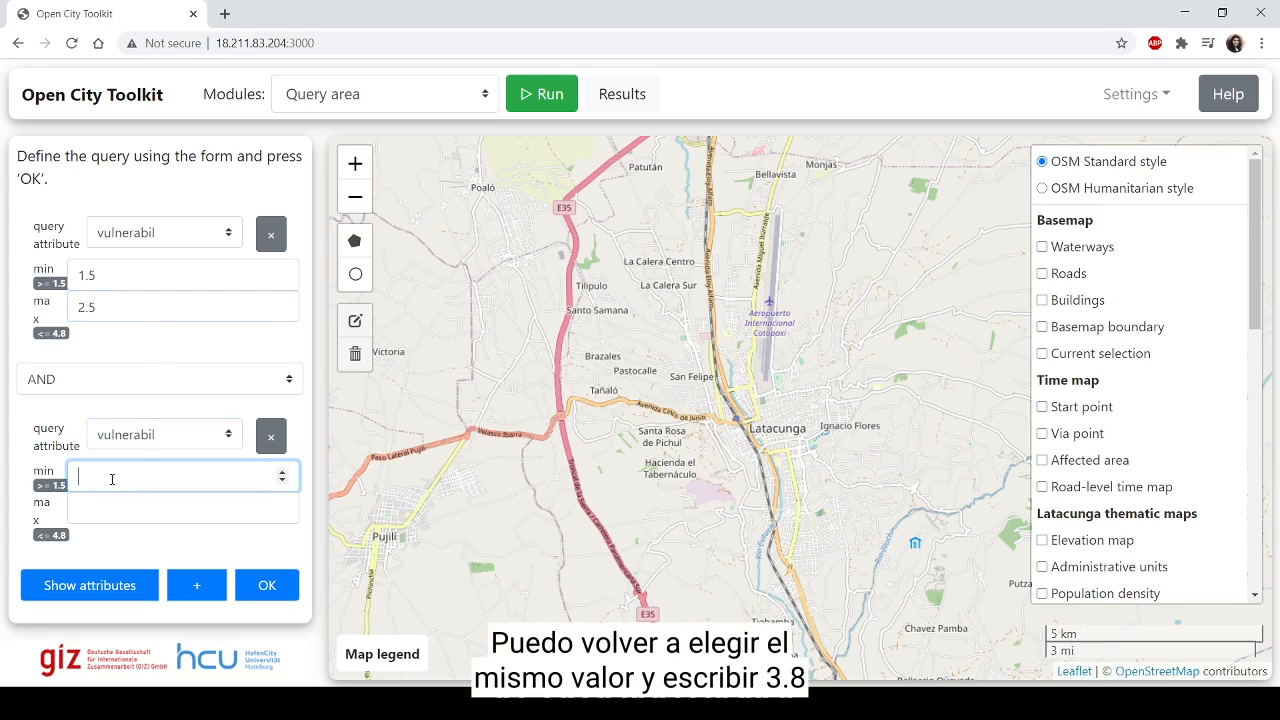
{"action": "type", "text": "3.8"}
{"action": "left_click", "coordinate": [124, 530]}
{"action": "left_click", "coordinate": [90, 510]}
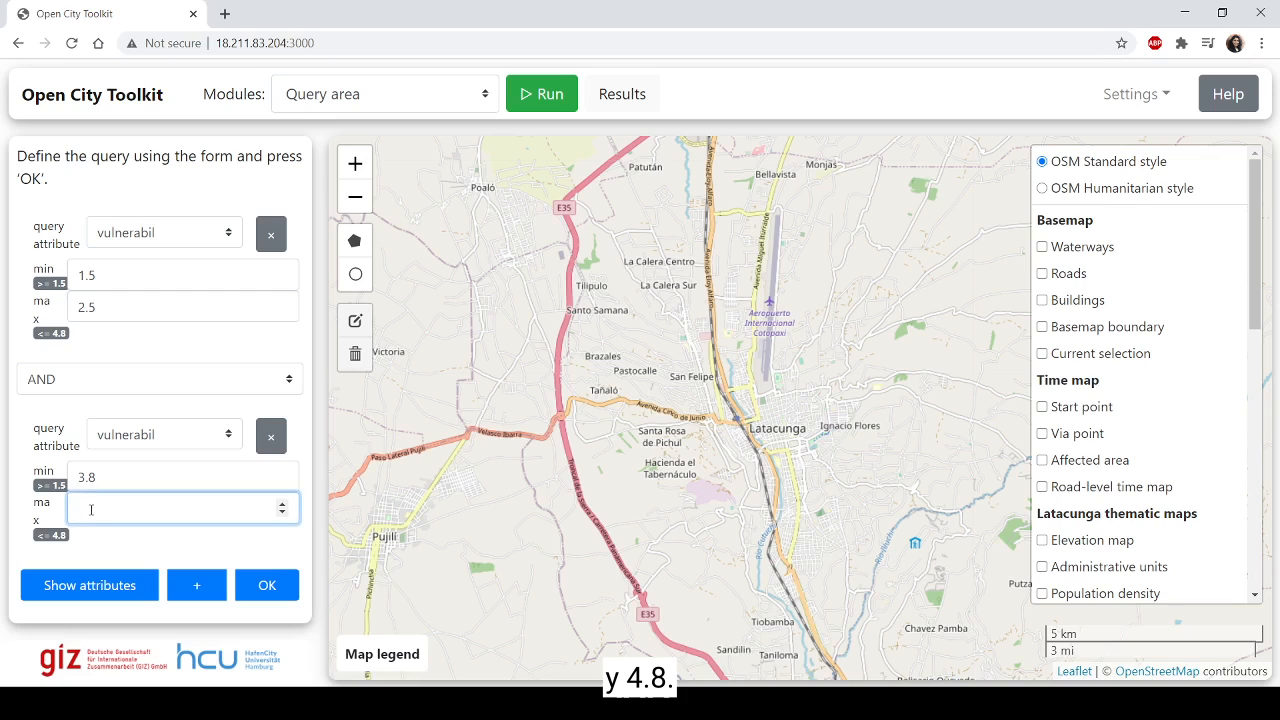
{"action": "type", "text": "4.8"}
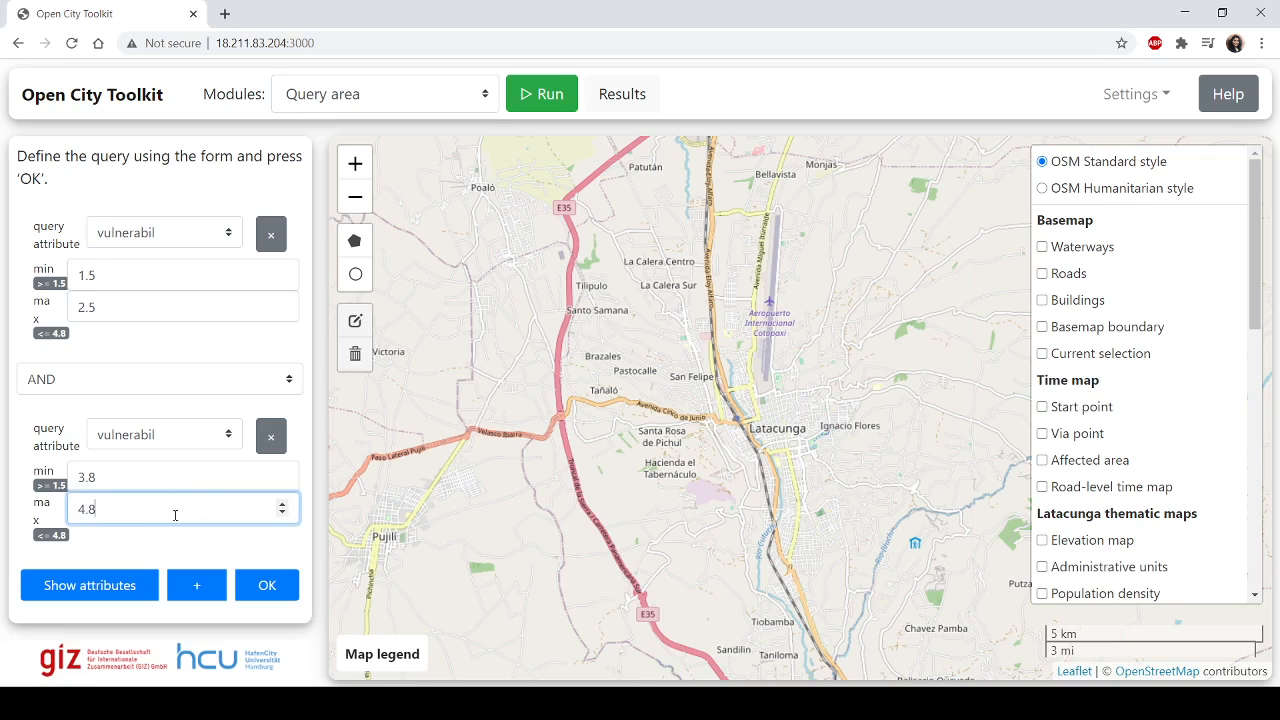
{"action": "left_click", "coordinate": [271, 437]}
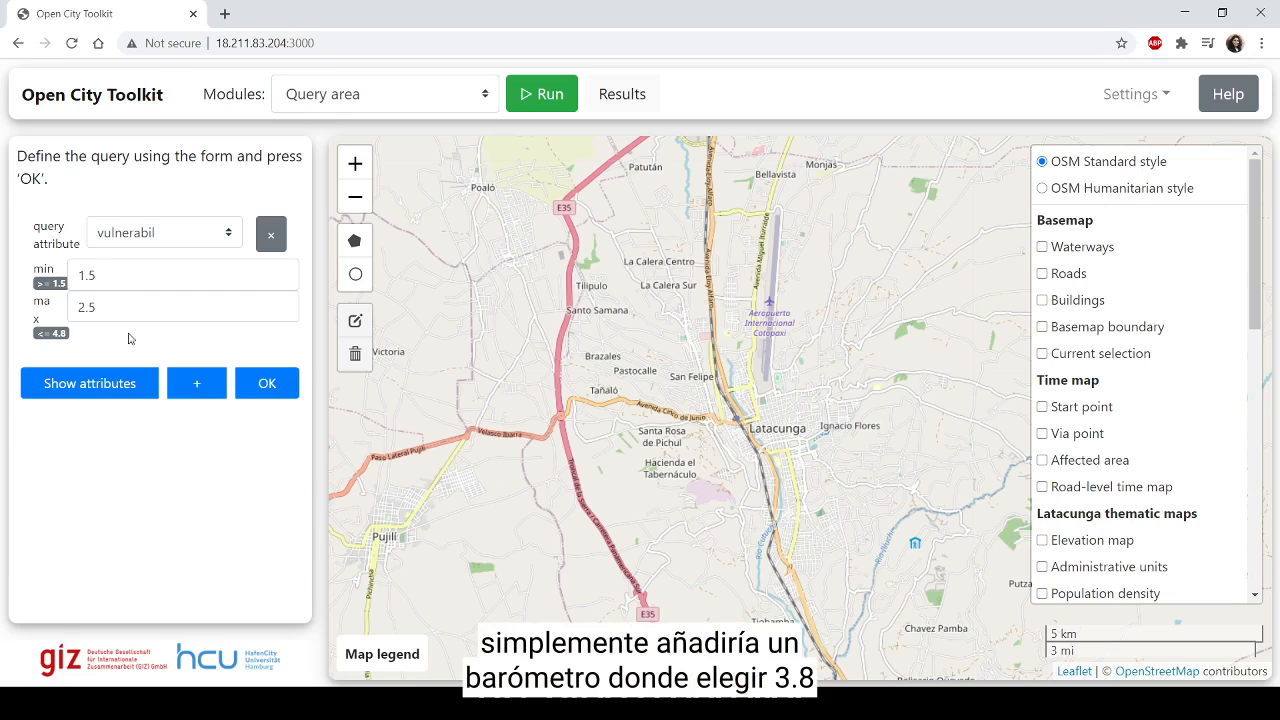
Step: Set the remaining vulnerabil condition to min 3.8 and max 4.8, and run the query
{"action": "left_click", "coordinate": [111, 277]}
{"action": "left_click_drag", "start_coordinate": [111, 277], "coordinate": [2, 292]}
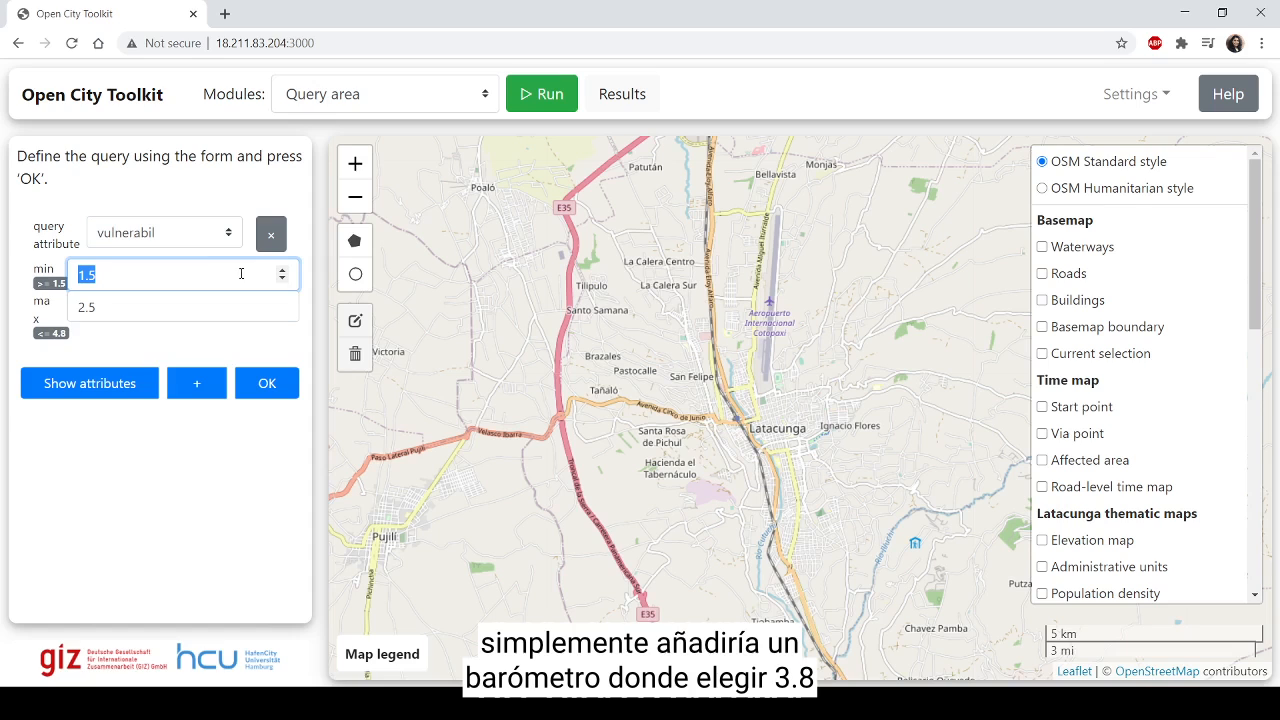
{"action": "type", "text": "3.8"}
{"action": "key", "text": "Tab"}
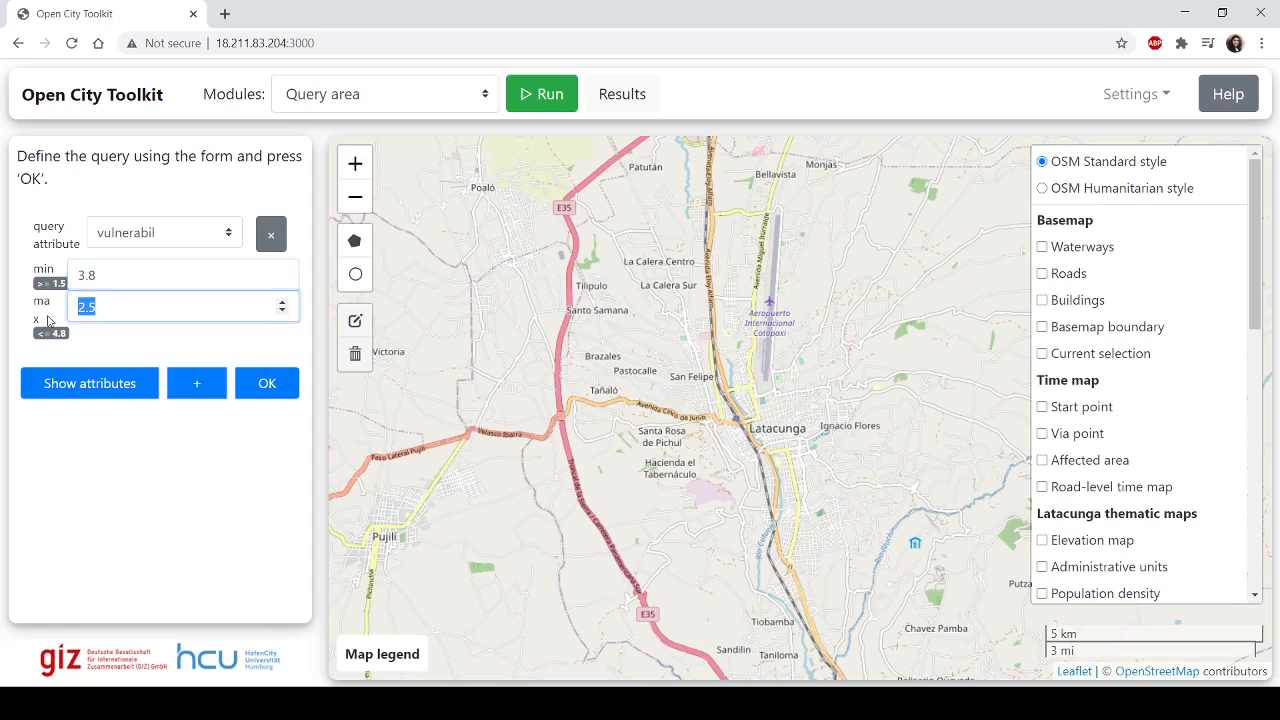
{"action": "type", "text": "4.8"}
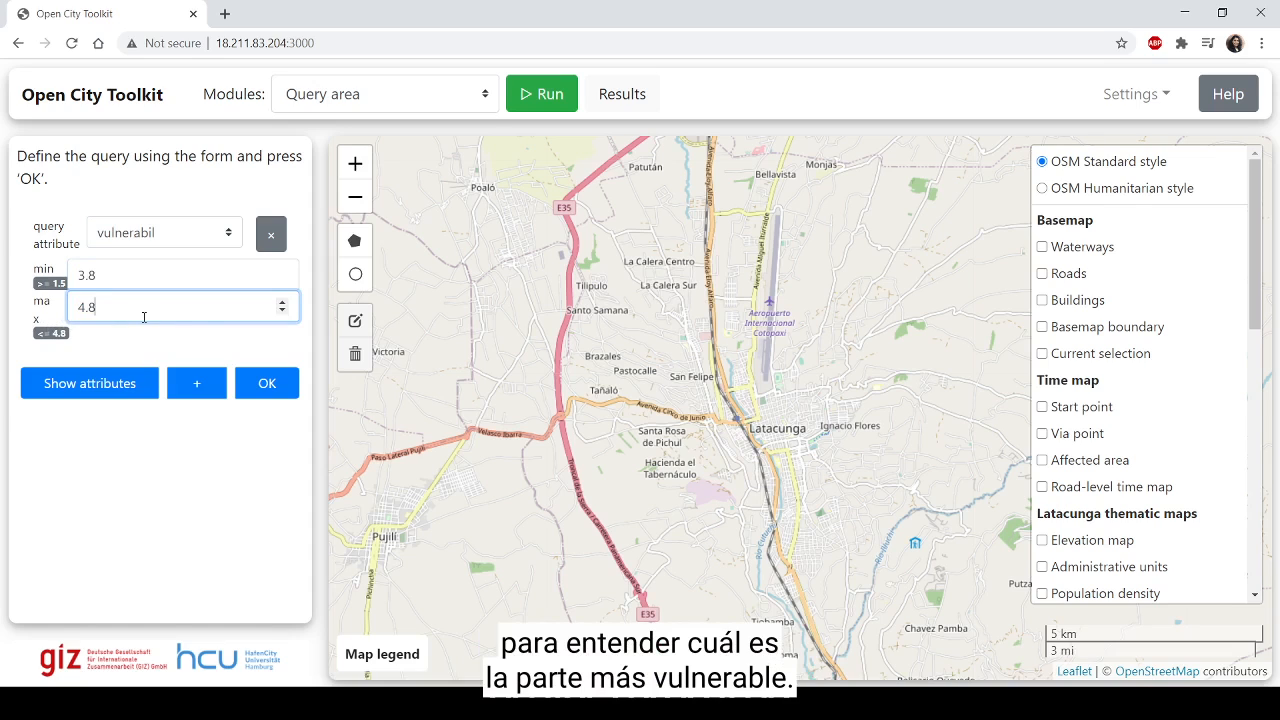
{"action": "left_click", "coordinate": [266, 384]}
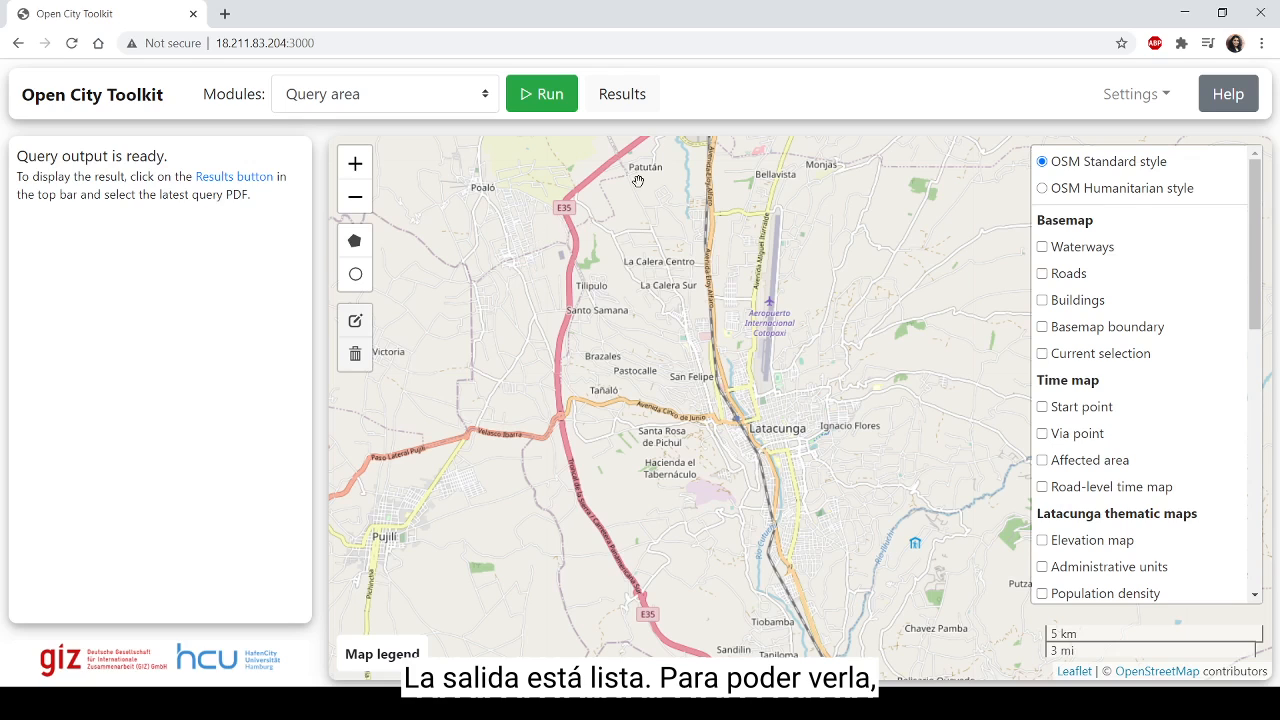
Step: Display the latest query result, query_results_2020-11-27_1214.pdf
{"action": "left_click", "coordinate": [645, 97]}
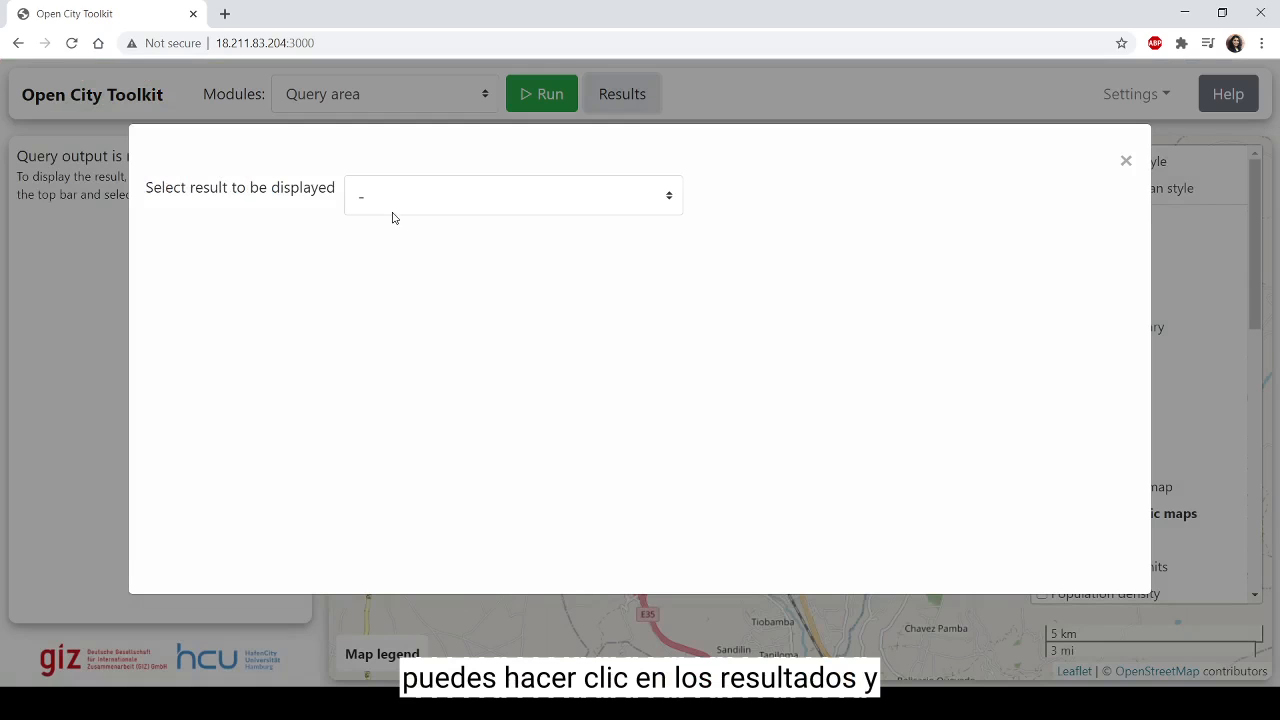
{"action": "left_click", "coordinate": [430, 201]}
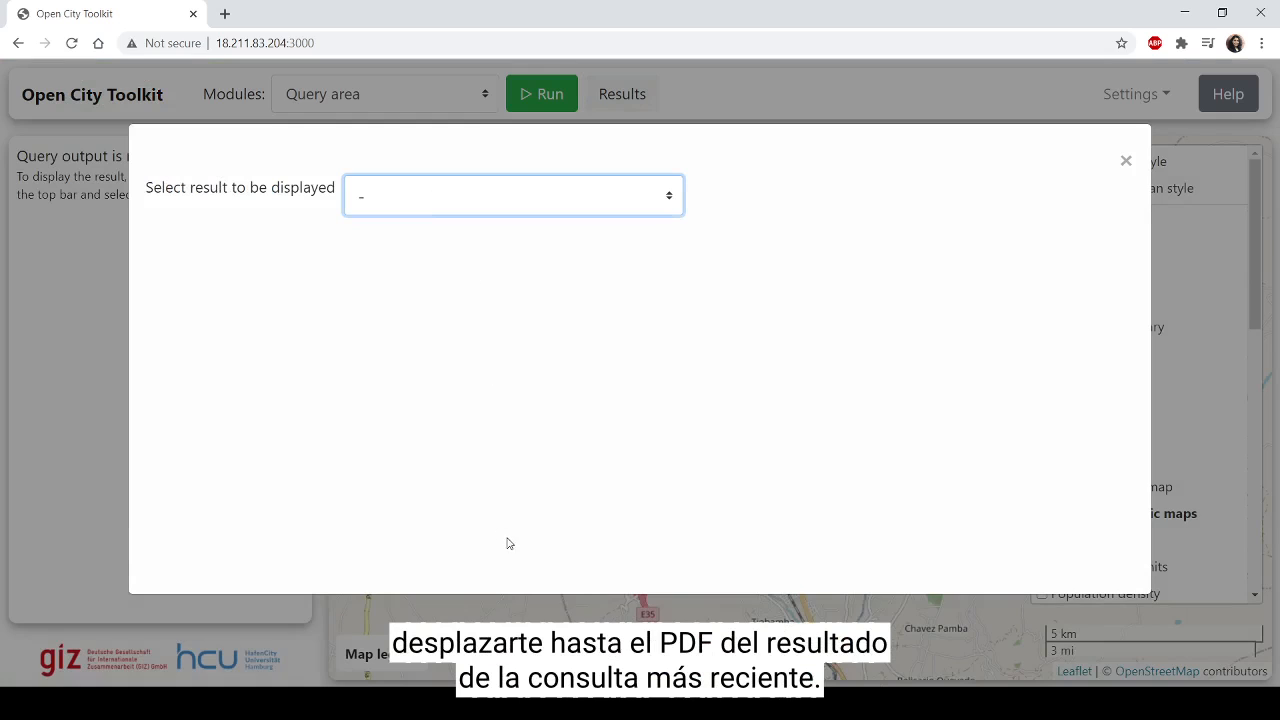
{"action": "left_click", "coordinate": [523, 573]}
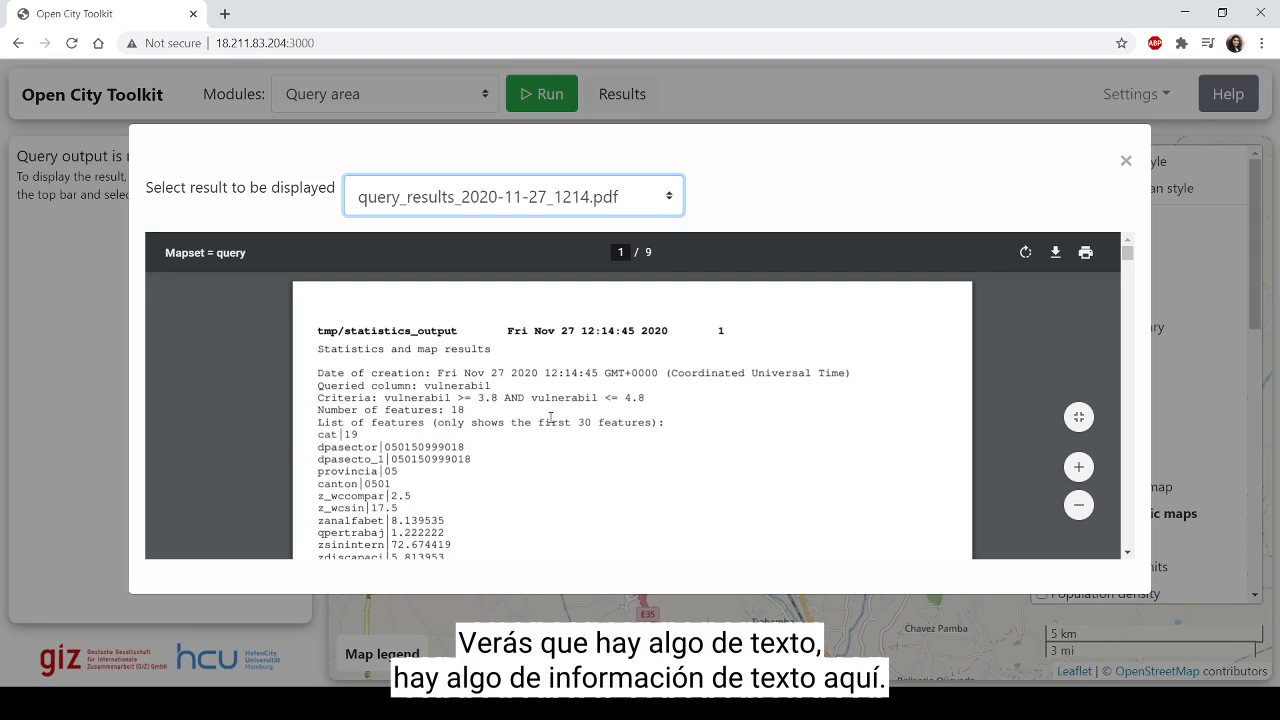
Step: Examine the report's feature listing and the map of vulnerable zones on its last page
{"action": "scroll", "coordinate": [550, 418], "scroll_direction": "down", "scroll_amount": 15}
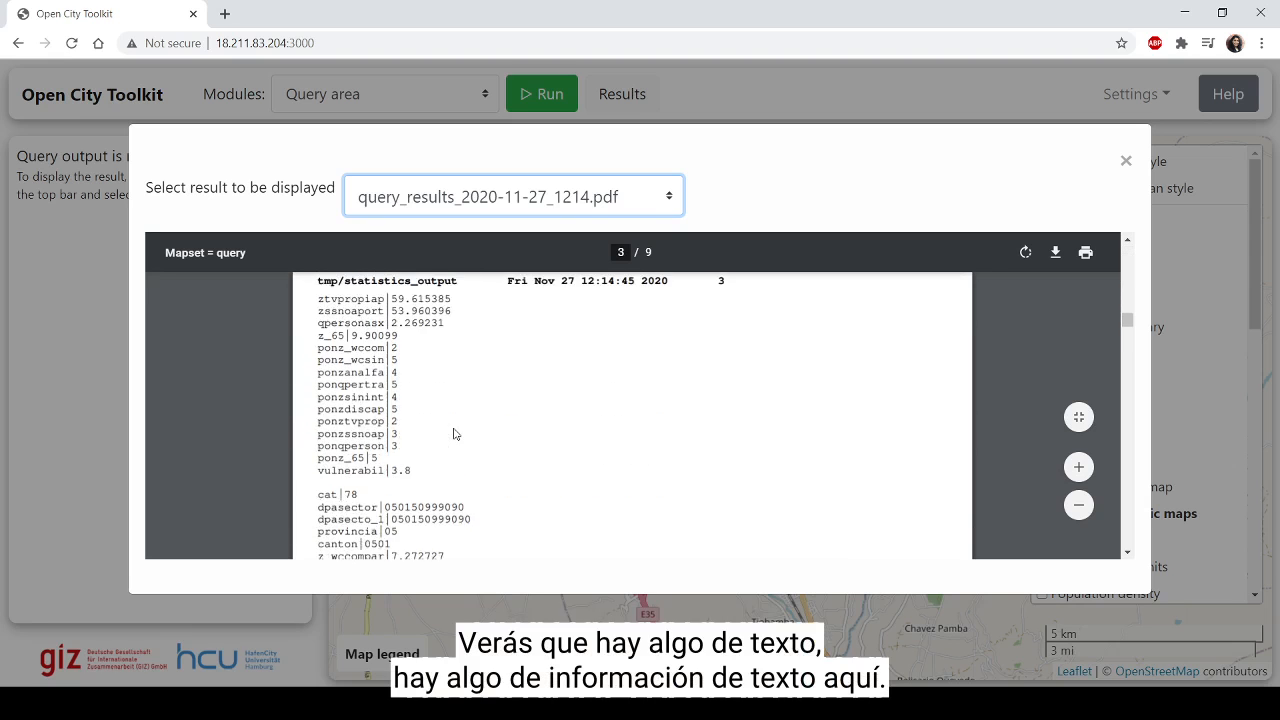
{"action": "scroll", "coordinate": [455, 433], "scroll_direction": "down", "scroll_amount": 20}
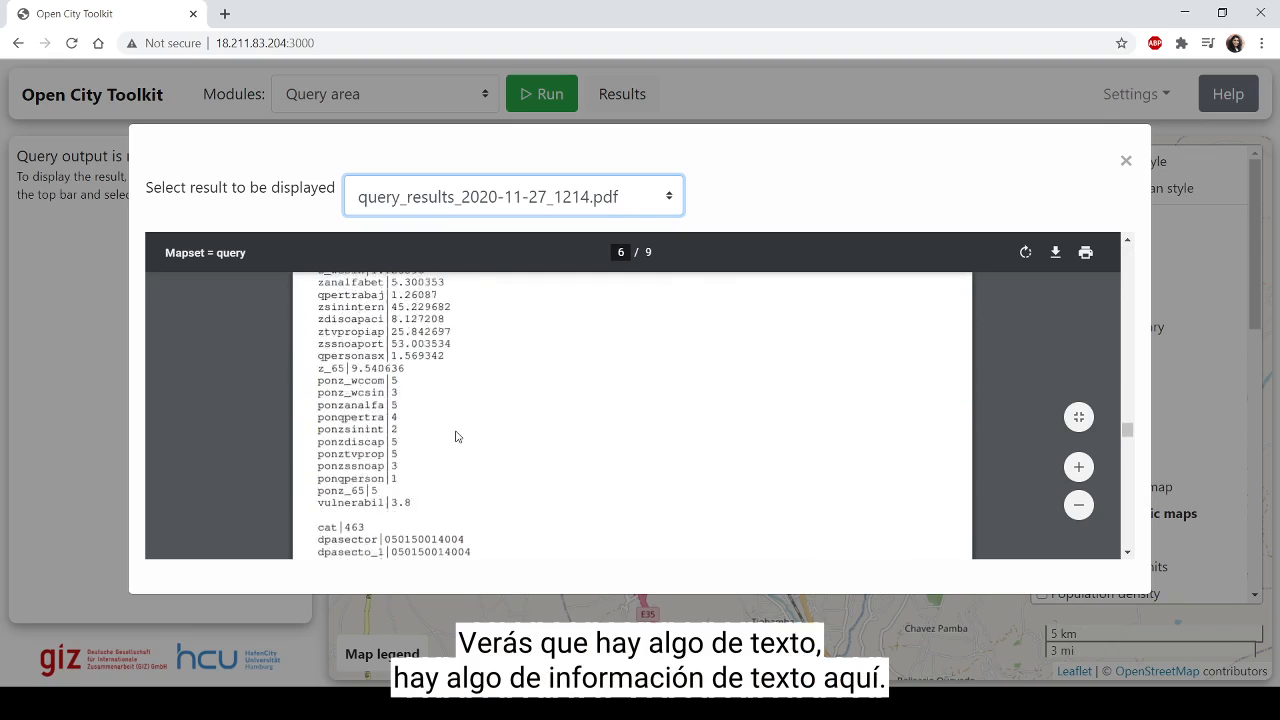
{"action": "scroll", "coordinate": [455, 436], "scroll_direction": "down", "scroll_amount": 20}
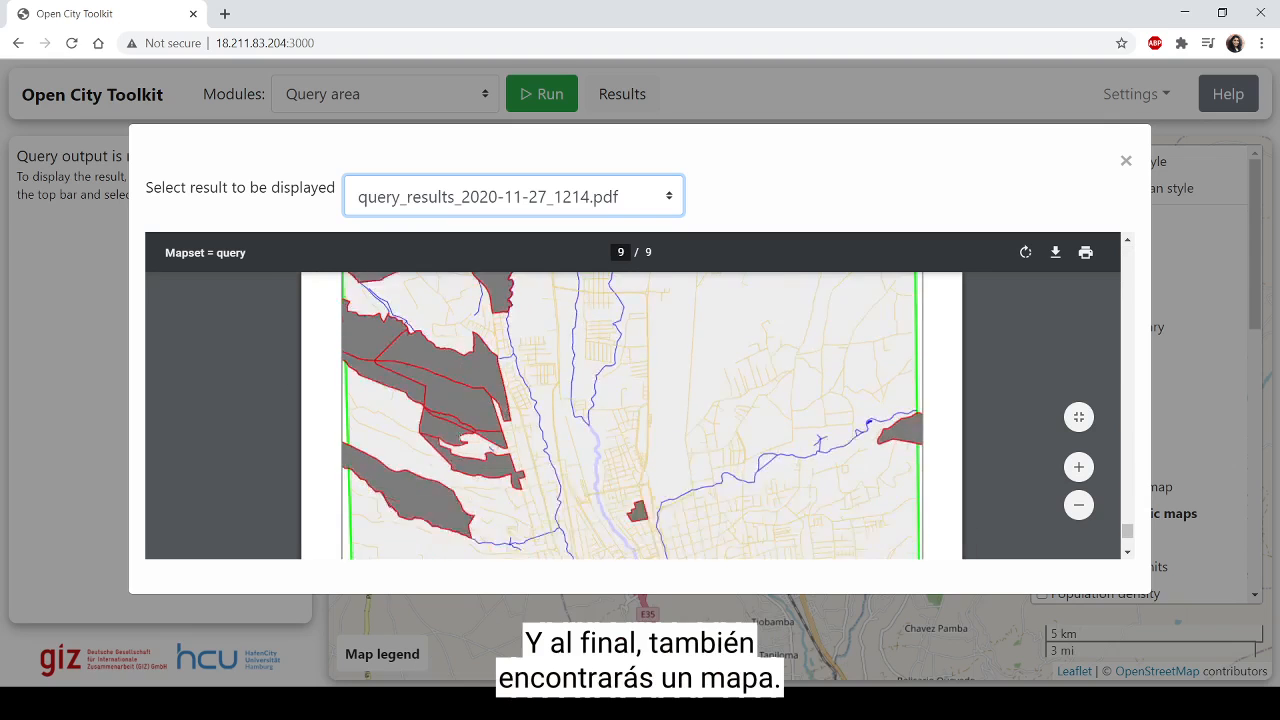
{"action": "scroll", "coordinate": [457, 445], "scroll_direction": "down", "scroll_amount": 5}
{"action": "left_click", "coordinate": [1078, 506]}
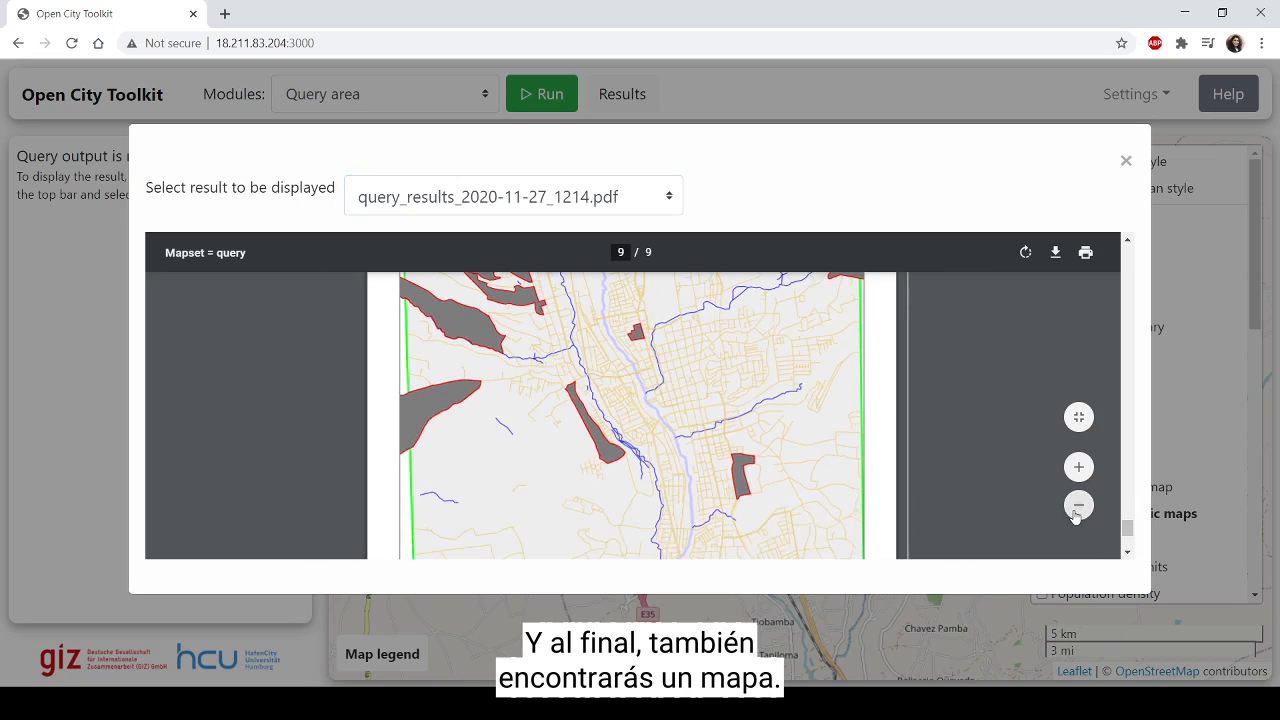
{"action": "left_click", "coordinate": [1078, 506]}
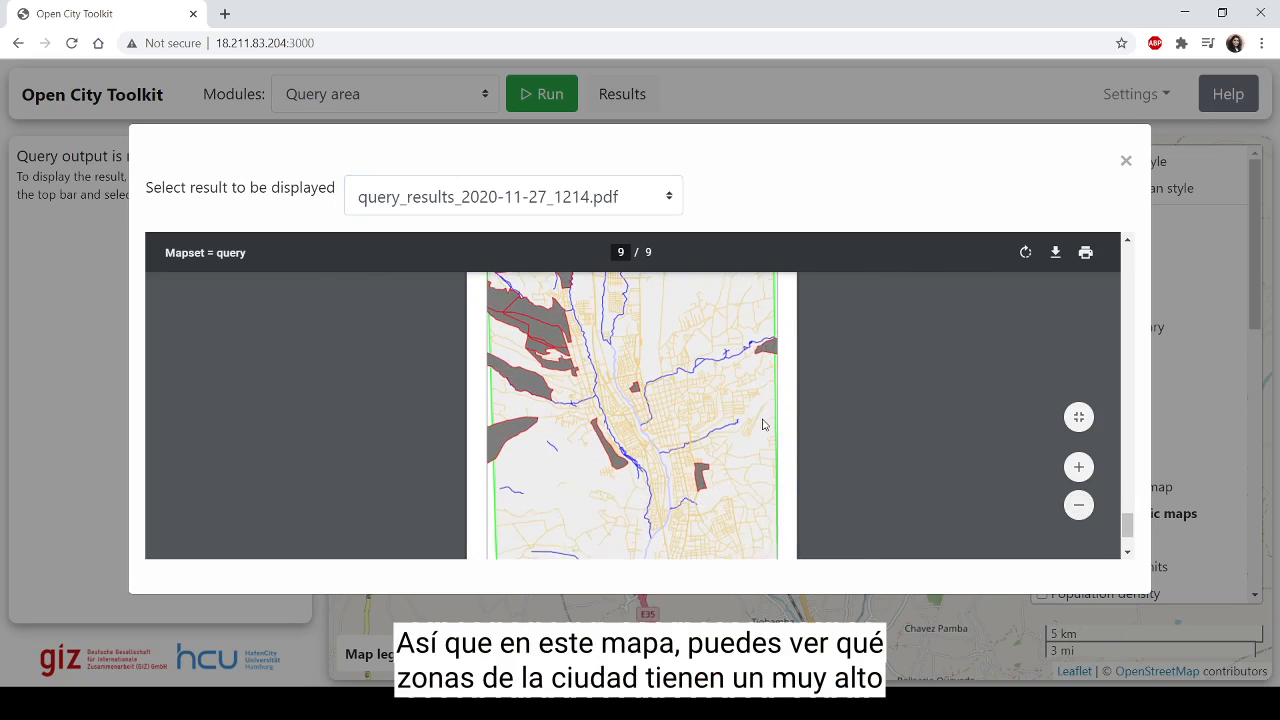
{"action": "scroll", "coordinate": [820, 431], "scroll_direction": "up", "scroll_amount": 2}
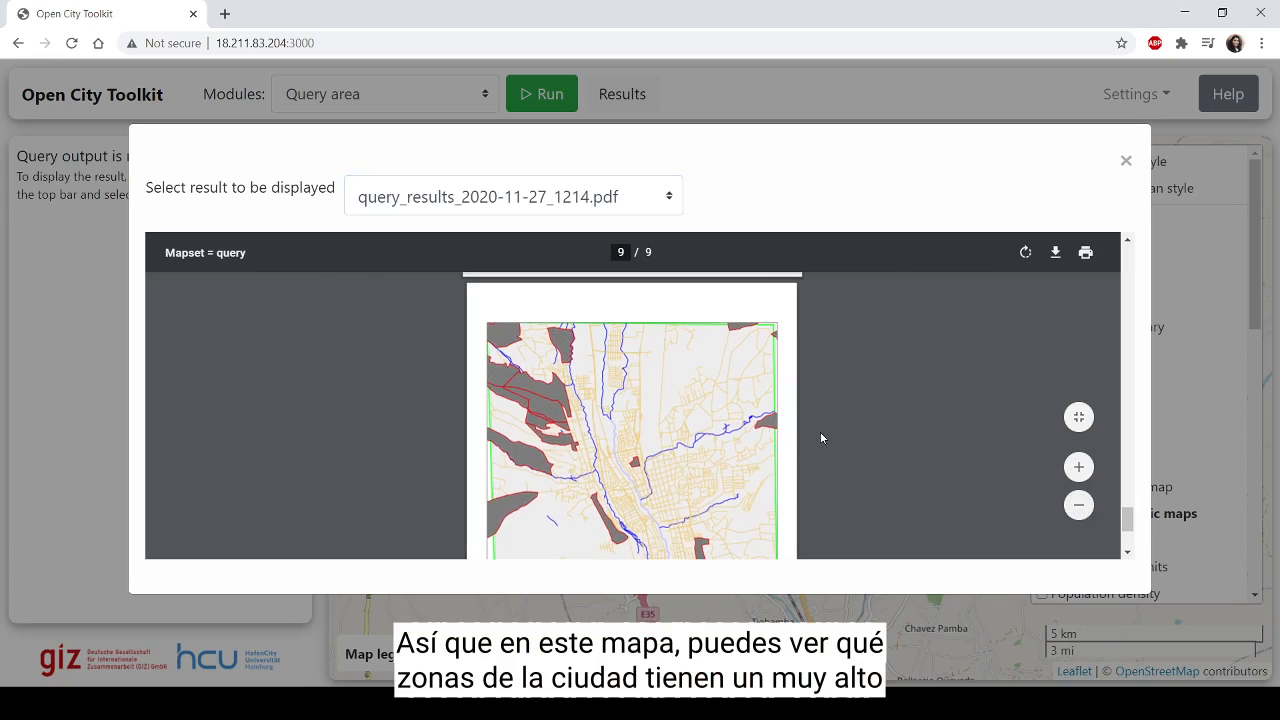
{"action": "scroll", "coordinate": [821, 433], "scroll_direction": "down", "scroll_amount": 2}
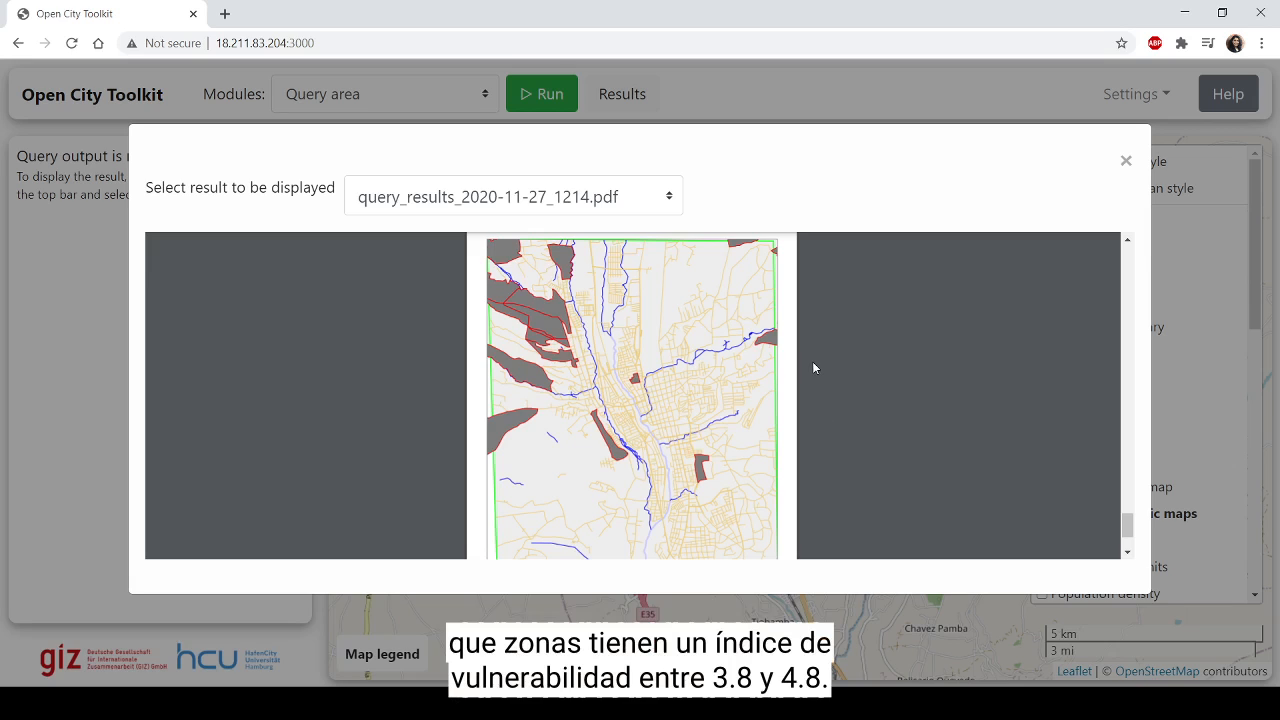
Step: Highlight the last feature's attribute block on page 8 of the report, from cat through vulnerabil
{"action": "scroll", "coordinate": [608, 440], "scroll_direction": "up", "scroll_amount": 5}
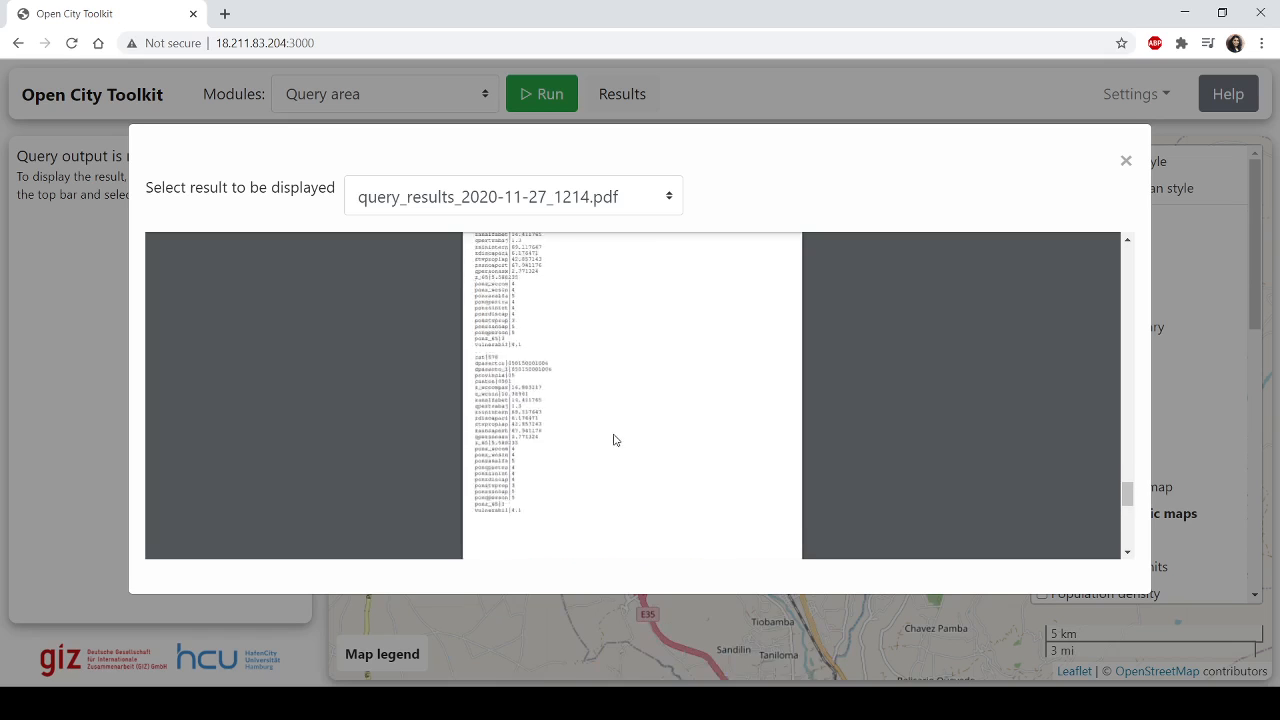
{"action": "scroll", "coordinate": [500, 463], "scroll_direction": "down", "scroll_amount": 3}
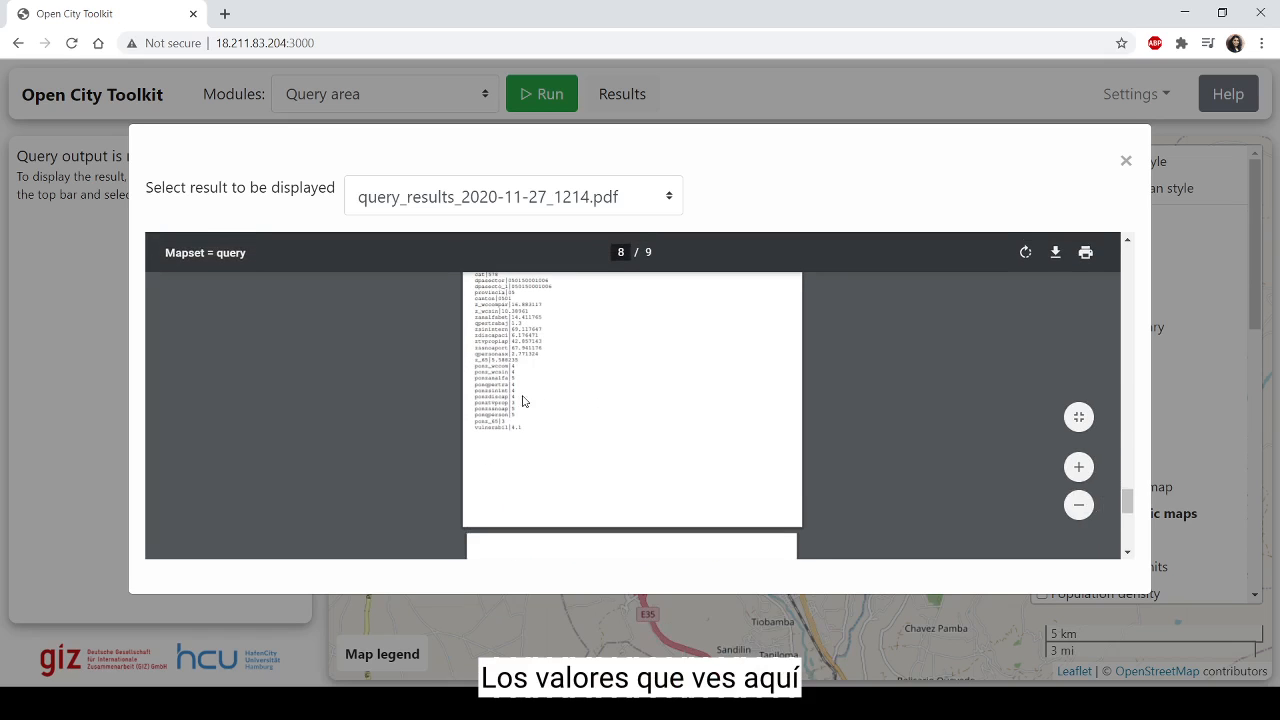
{"action": "scroll", "coordinate": [516, 402], "scroll_direction": "up", "scroll_amount": 1}
{"action": "left_click_drag", "start_coordinate": [476, 358], "coordinate": [525, 520]}
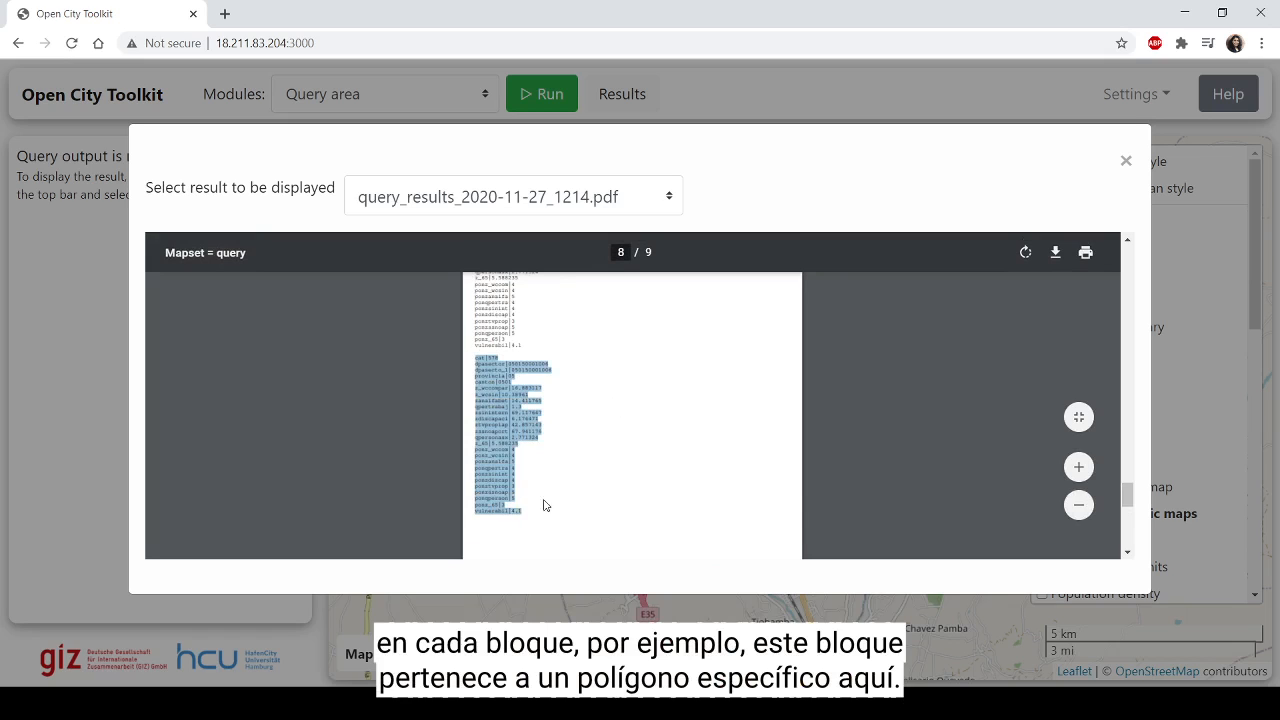
Step: Highlight the full attribute block of feature cat 574 on page 7 of the report, from cat through vulnerabil
{"action": "scroll", "coordinate": [594, 495], "scroll_direction": "down", "scroll_amount": 3}
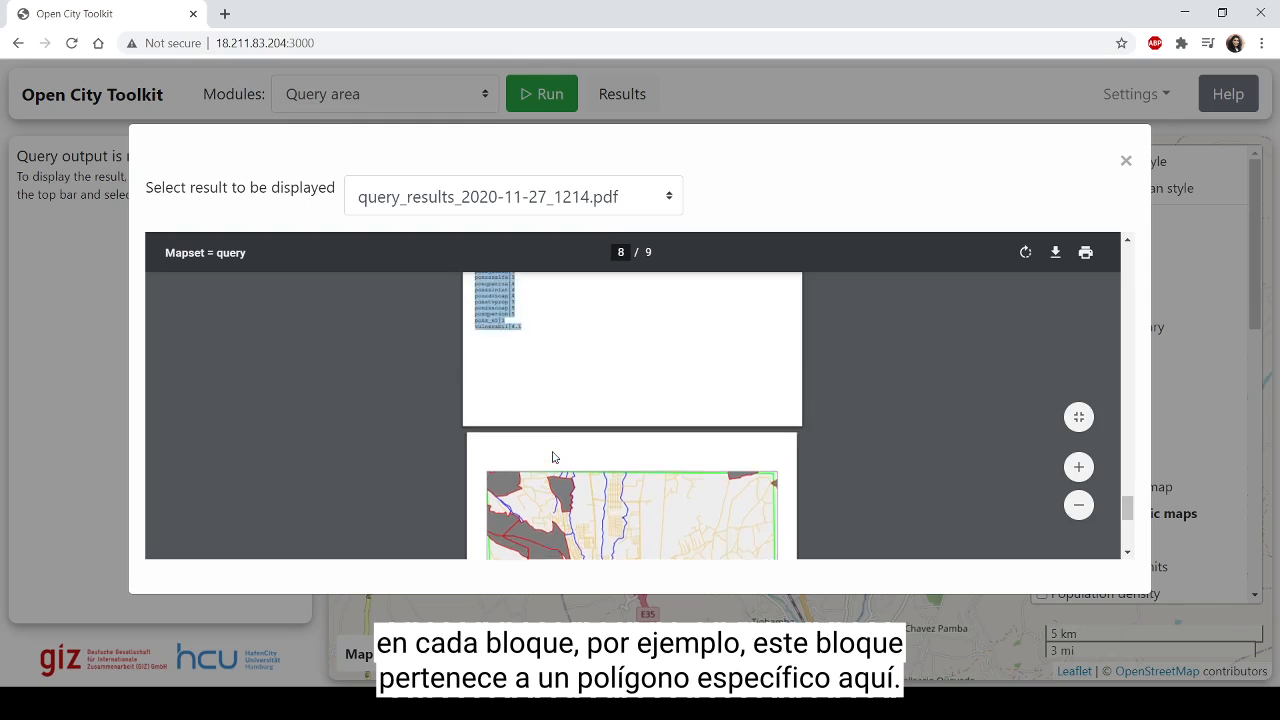
{"action": "scroll", "coordinate": [555, 457], "scroll_direction": "up", "scroll_amount": 3}
{"action": "scroll", "coordinate": [495, 400], "scroll_direction": "up", "scroll_amount": 3}
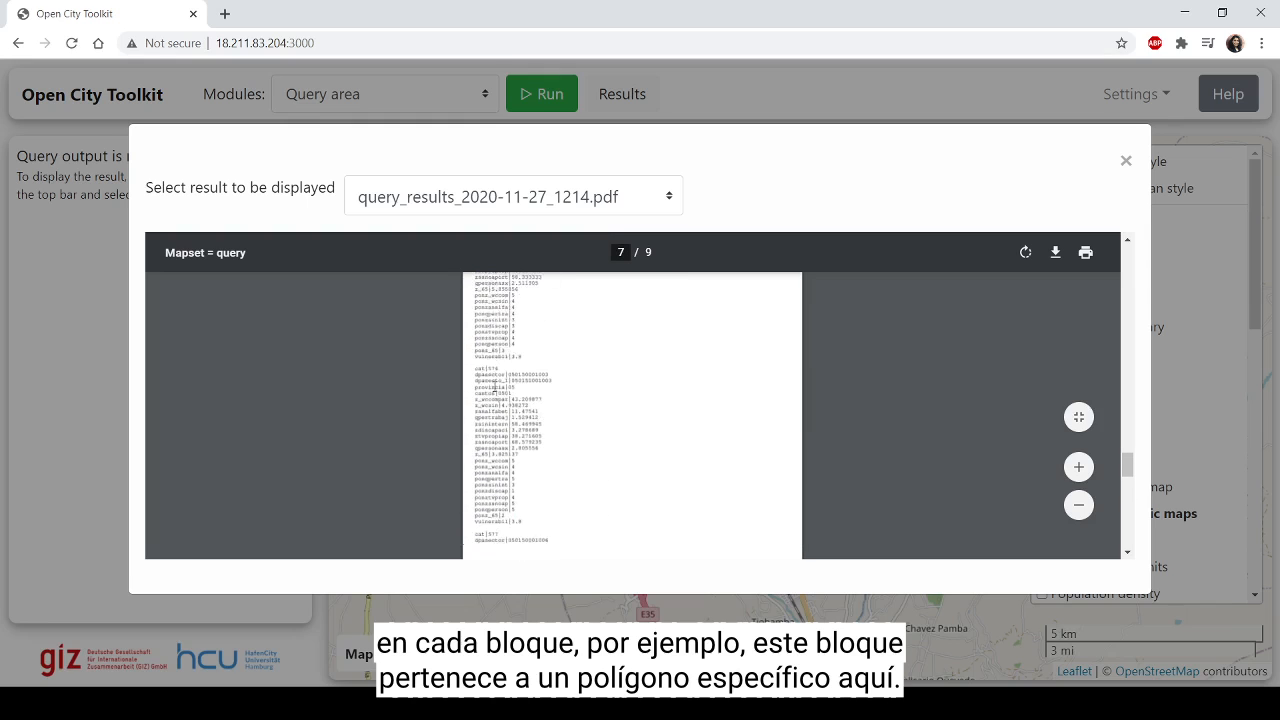
{"action": "left_click_drag", "start_coordinate": [476, 384], "coordinate": [531, 517]}
{"action": "scroll", "coordinate": [551, 448], "scroll_direction": "down", "scroll_amount": 1}
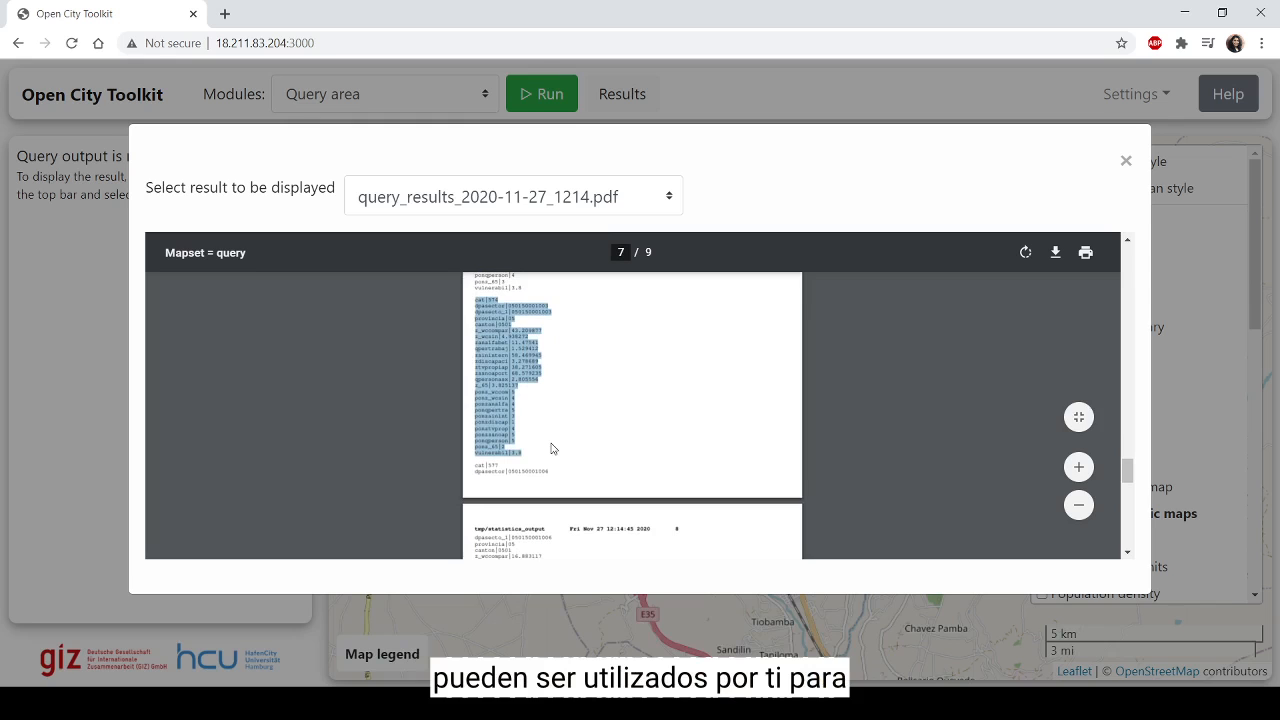
Step: Enlarge the report and highlight only the vulnerabil line of feature cat 574 on page 7
{"action": "left_click", "coordinate": [1078, 467]}
{"action": "scroll", "coordinate": [516, 436], "scroll_direction": "down", "scroll_amount": 2}
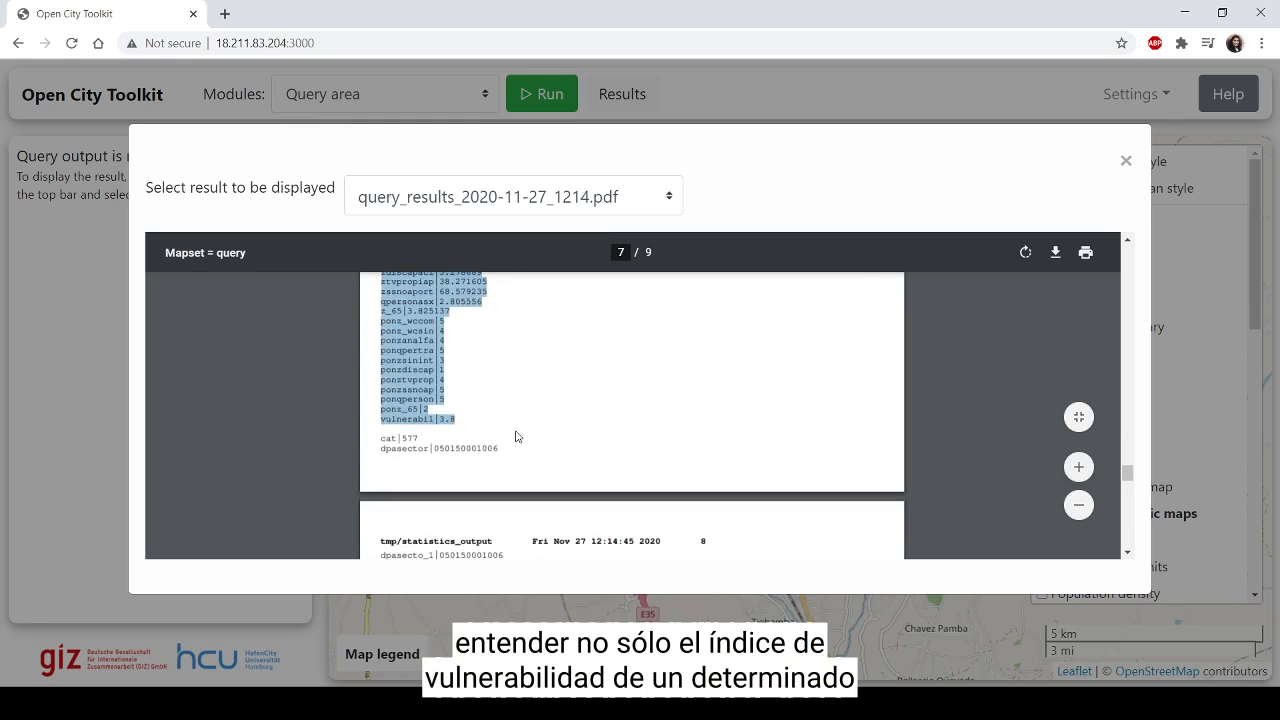
{"action": "left_click", "coordinate": [439, 420]}
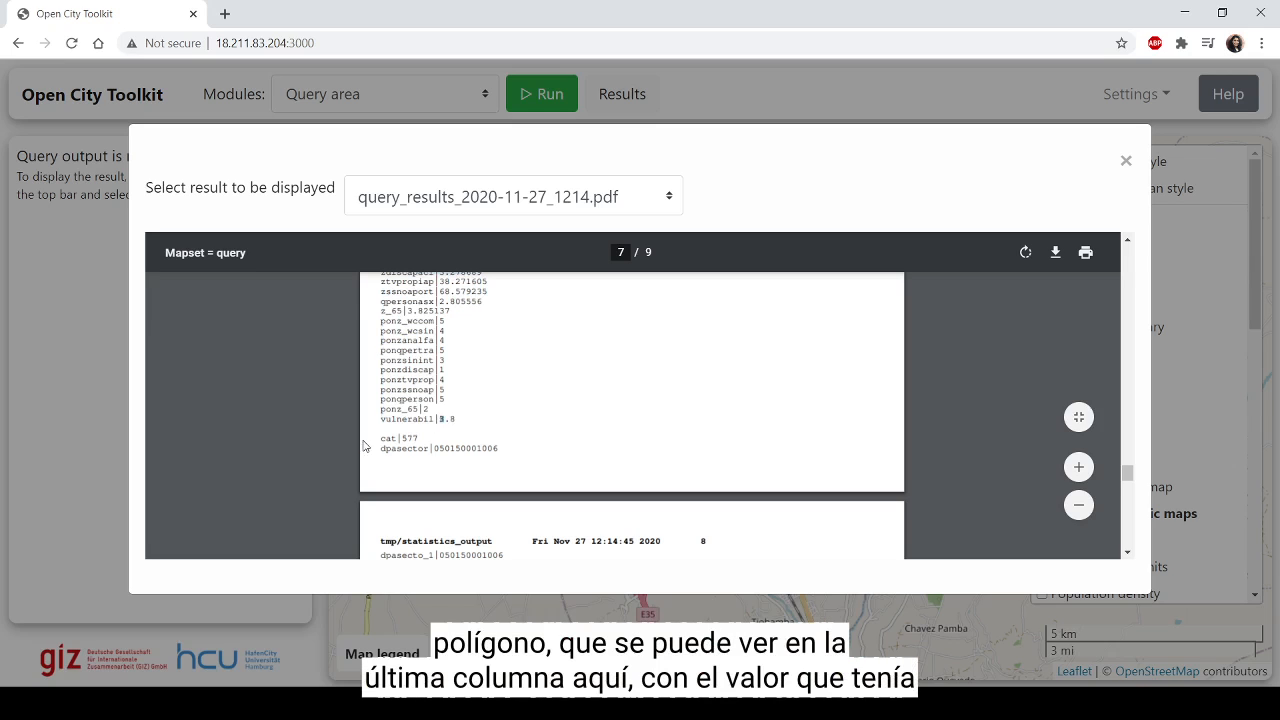
{"action": "left_click_drag", "start_coordinate": [378, 422], "coordinate": [453, 414]}
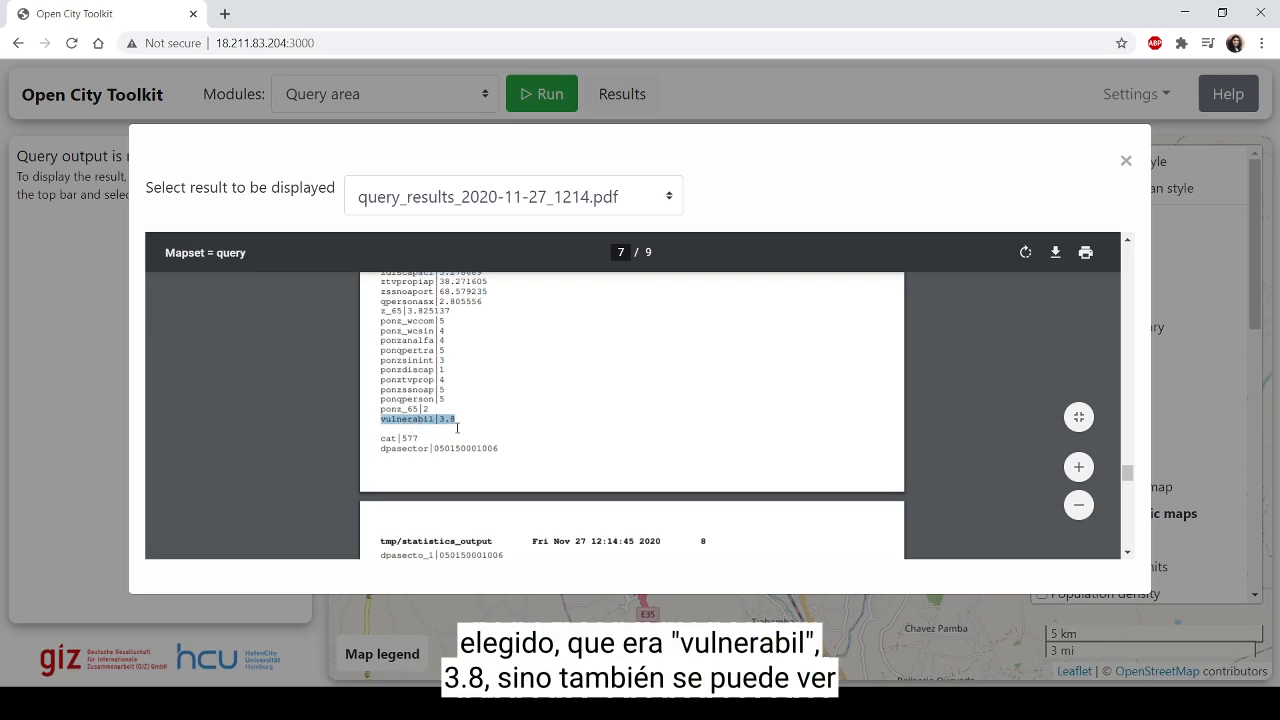
Step: Review the other attributes of feature cat 574 in the report and close the results window
{"action": "scroll", "coordinate": [458, 427], "scroll_direction": "down", "scroll_amount": 5}
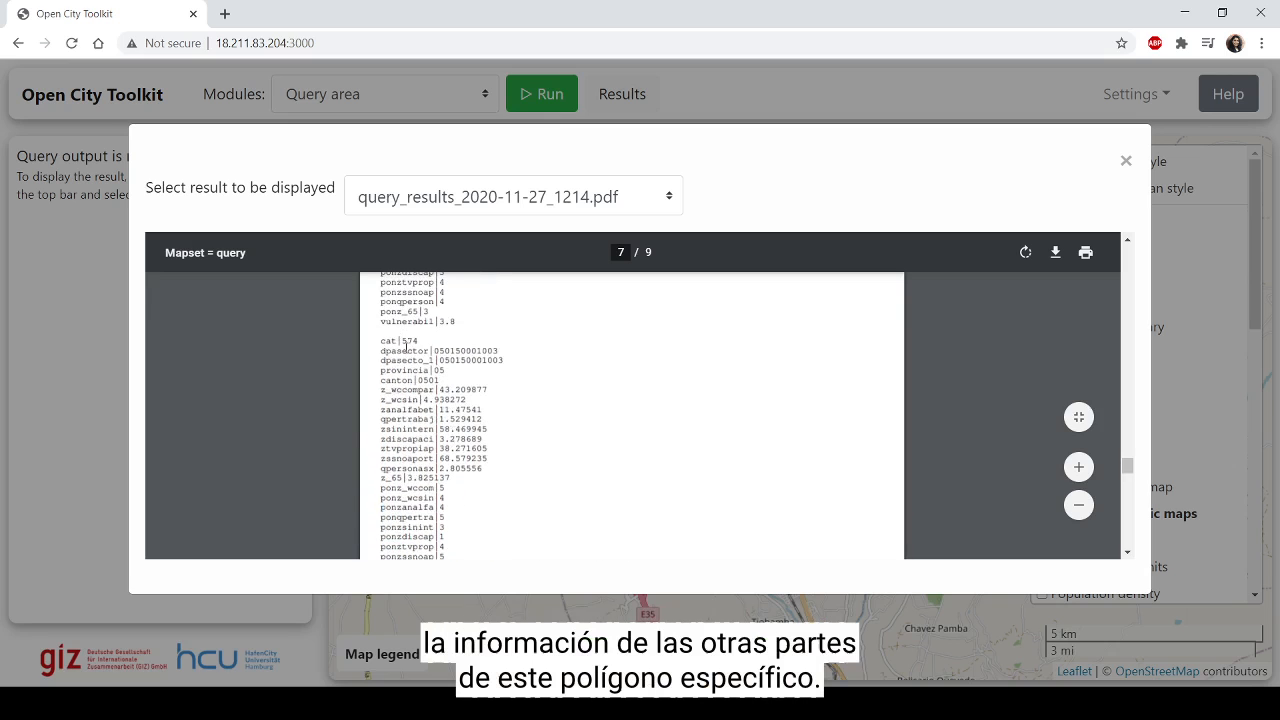
{"action": "scroll", "coordinate": [414, 343], "scroll_direction": "down", "scroll_amount": 2}
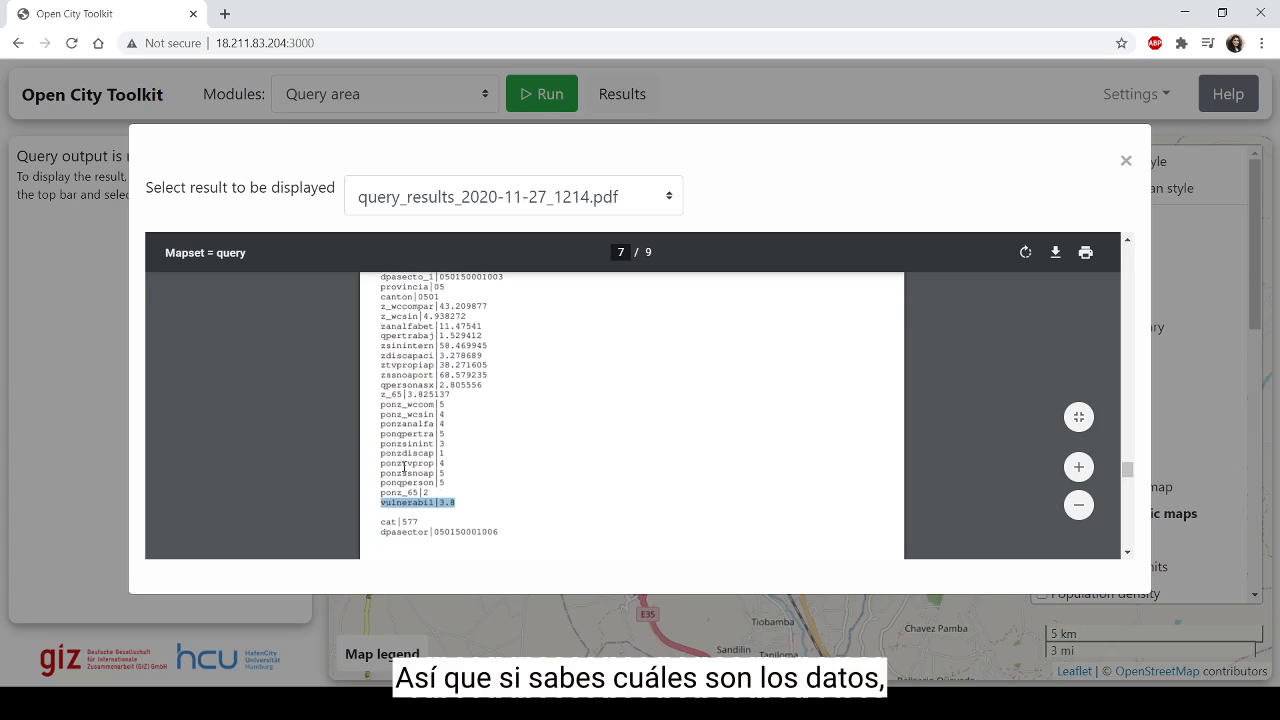
{"action": "scroll", "coordinate": [405, 447], "scroll_direction": "down", "scroll_amount": 4}
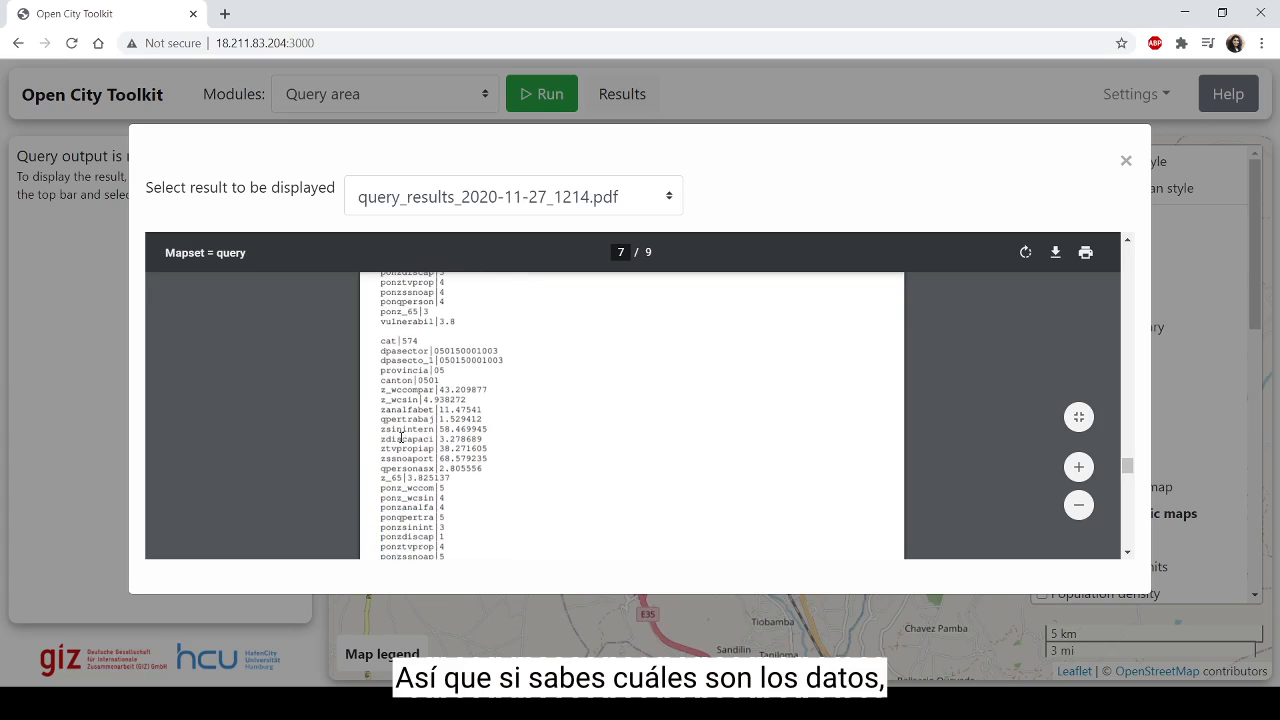
{"action": "scroll", "coordinate": [420, 442], "scroll_direction": "up", "scroll_amount": 4}
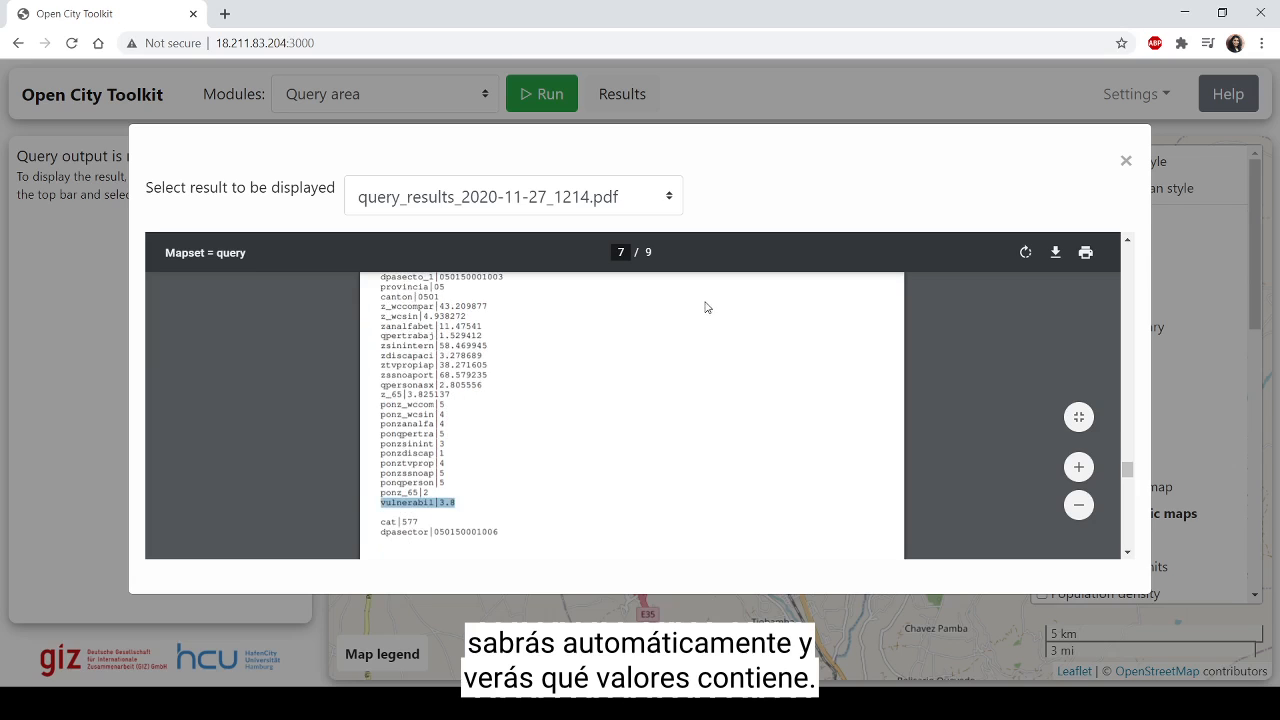
{"action": "left_click", "coordinate": [1126, 162]}
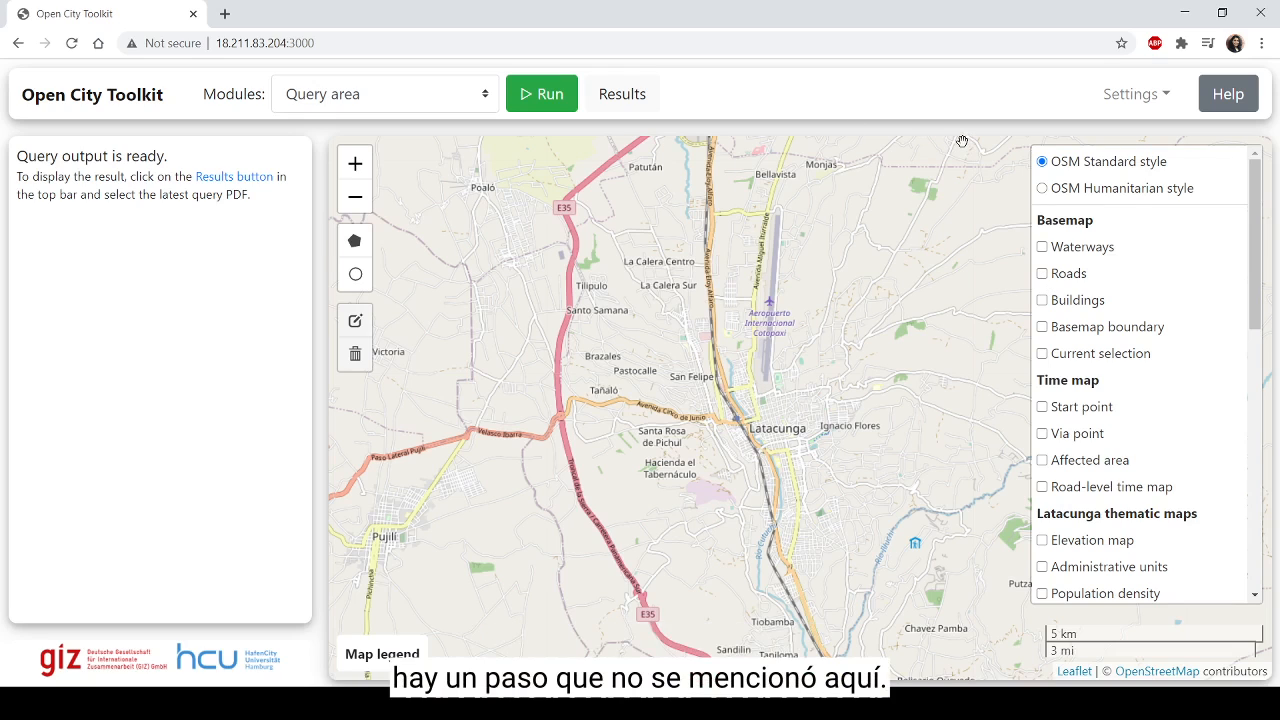
Step: Add a new layer by choosing the file grado_amenaza.gpkg and submitting it for import
{"action": "left_click", "coordinate": [1140, 96]}
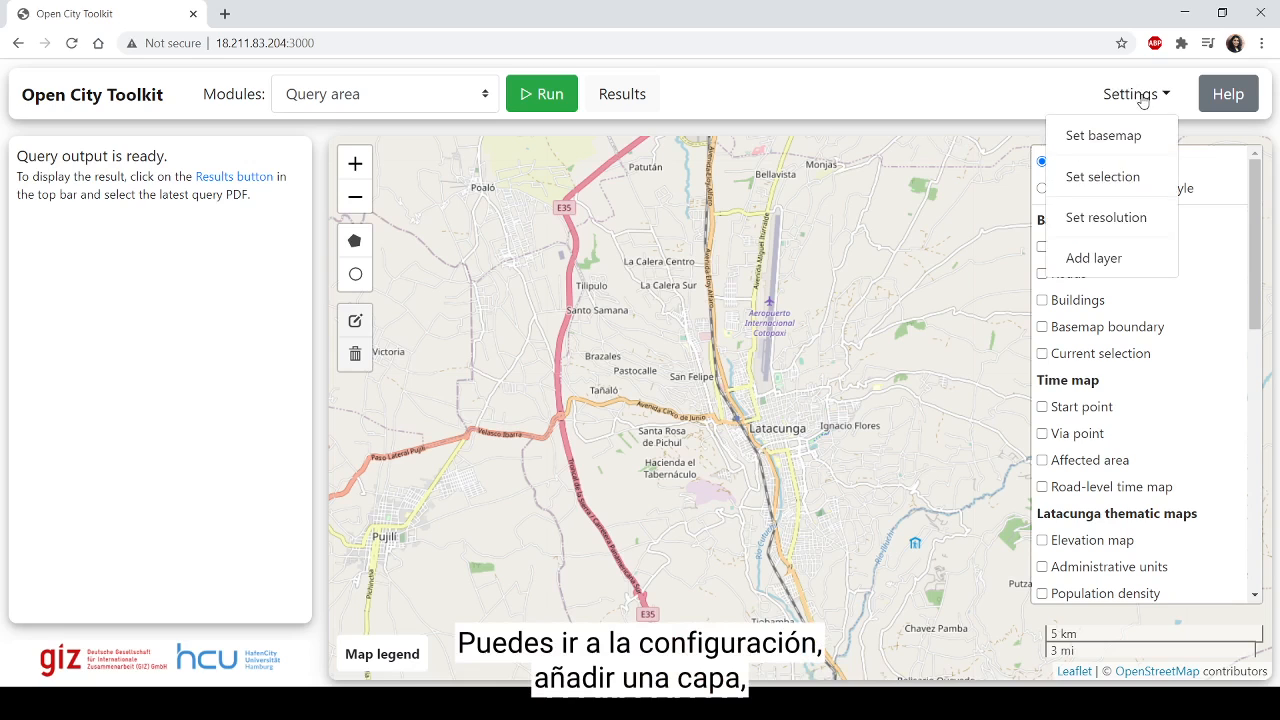
{"action": "left_click", "coordinate": [1106, 258]}
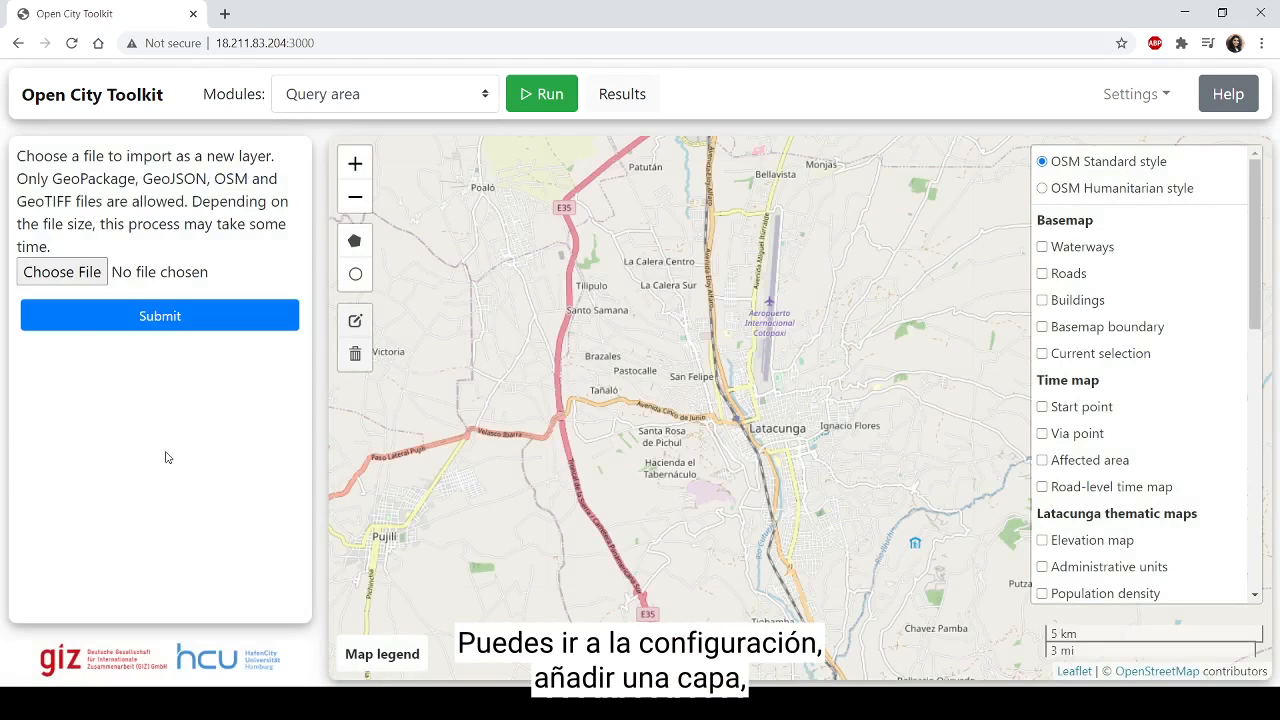
{"action": "left_click", "coordinate": [83, 273]}
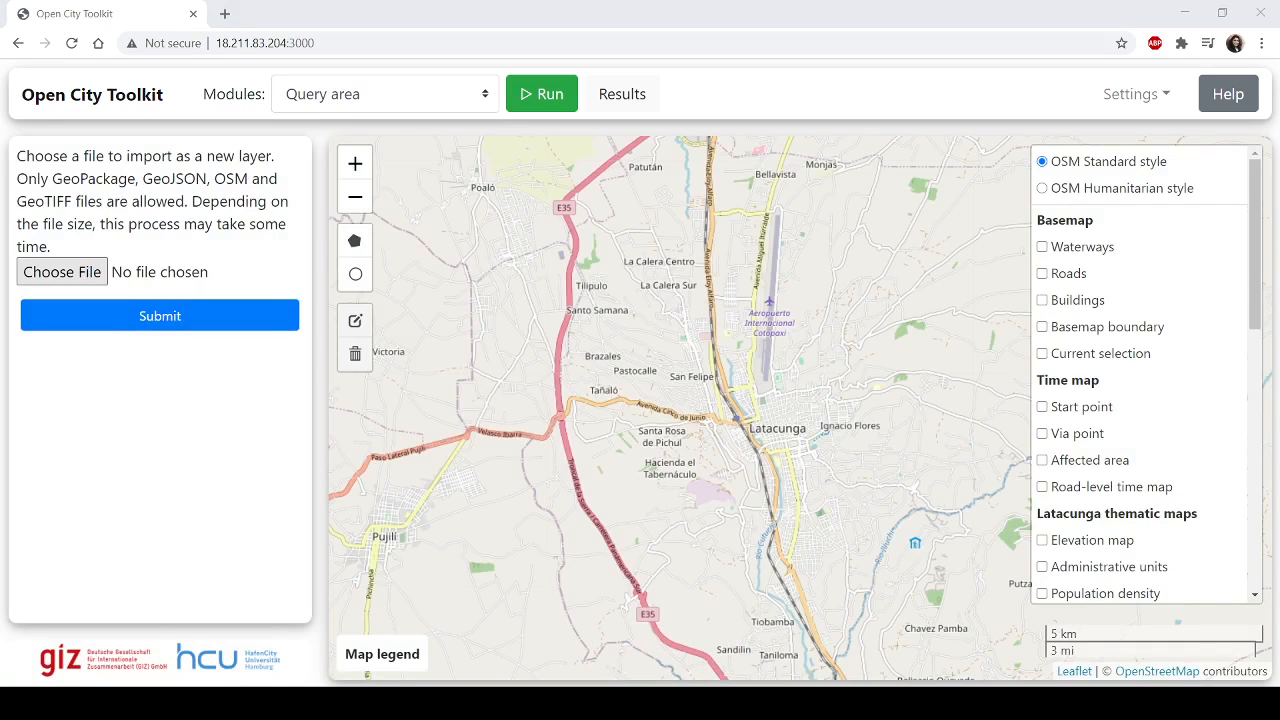
{"action": "left_click", "coordinate": [787, 504]}
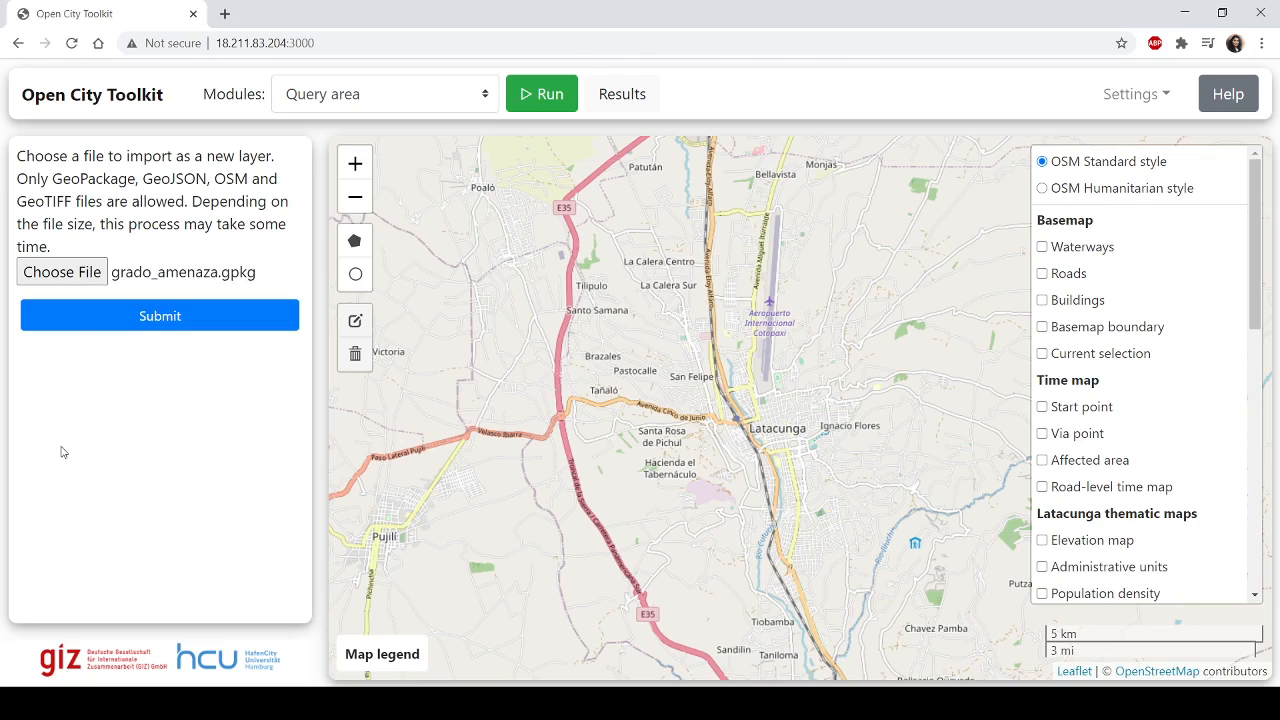
{"action": "left_click", "coordinate": [111, 322]}
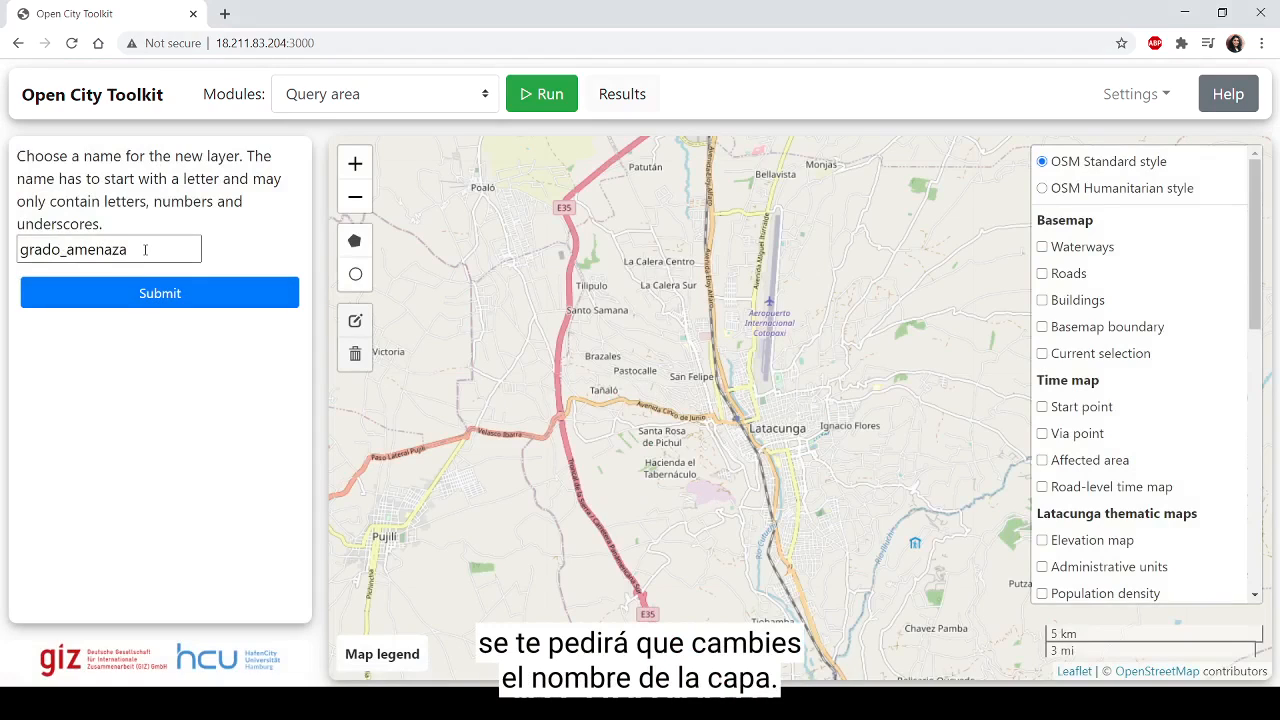
Step: Name the new layer crop in place of the suggested name and submit it
{"action": "double_click", "coordinate": [145, 250]}
{"action": "type", "text": "c"}
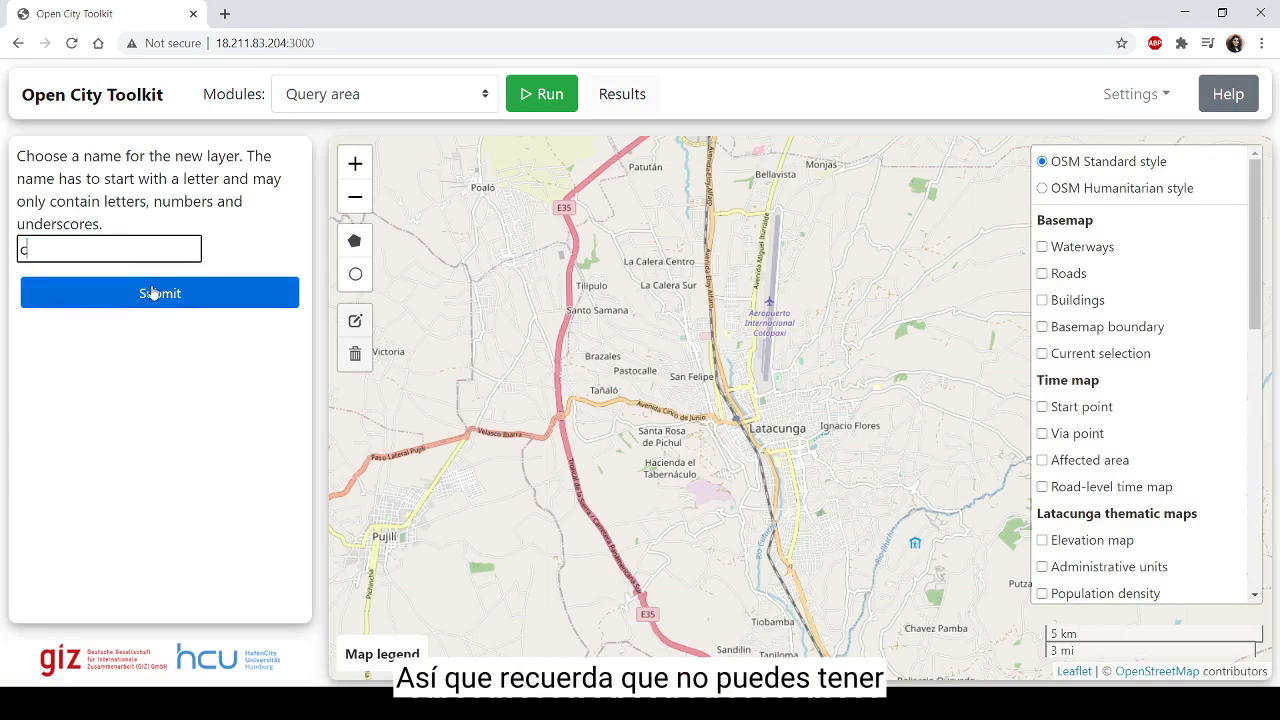
{"action": "type", "text": "rop"}
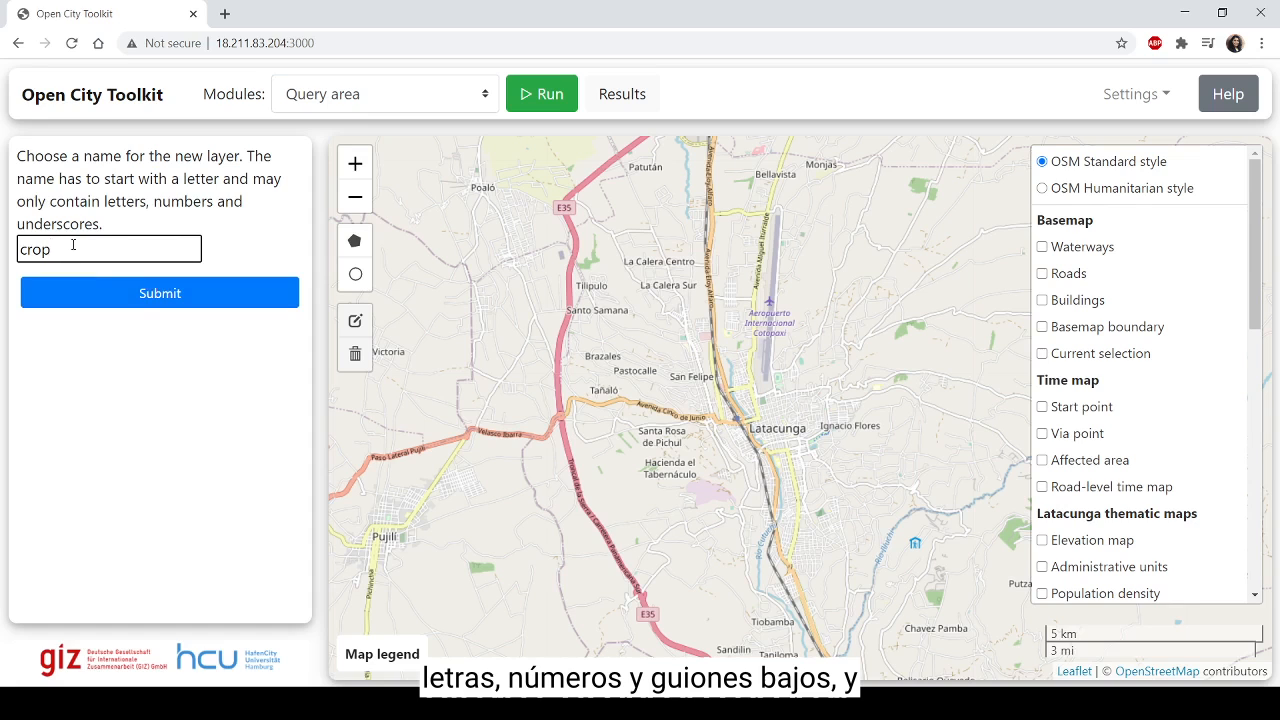
{"action": "left_click", "coordinate": [94, 294]}
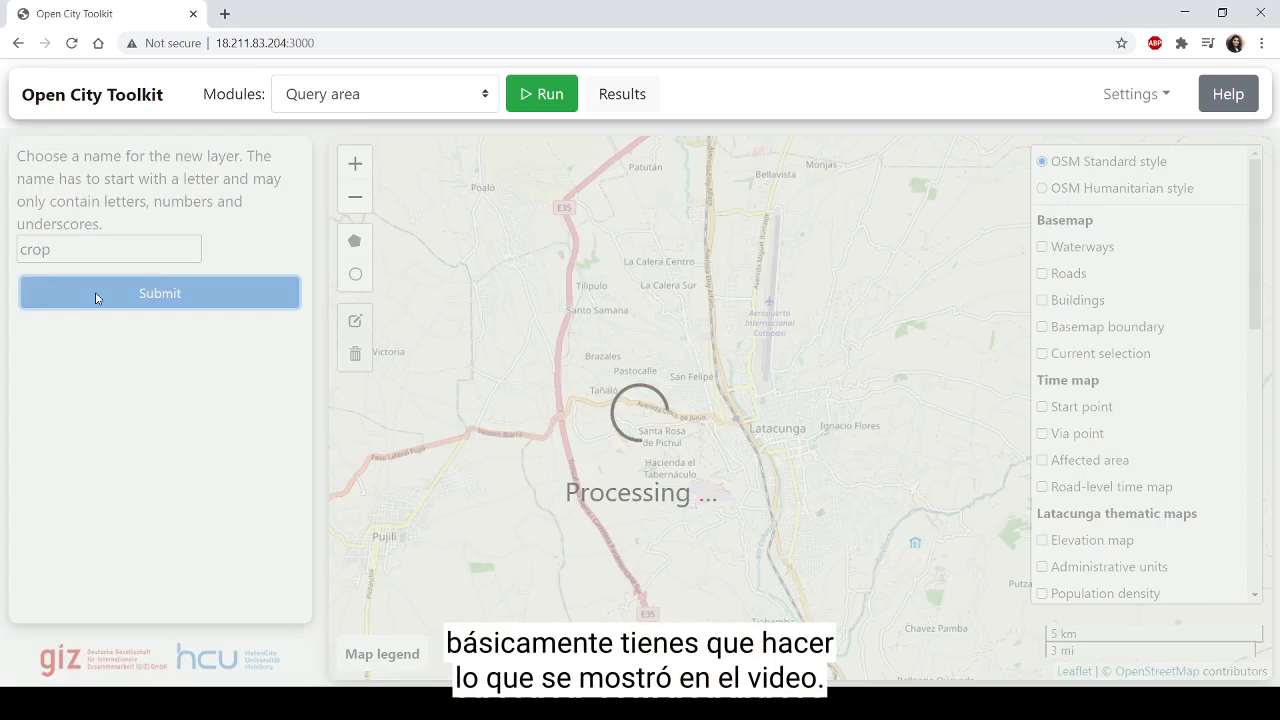